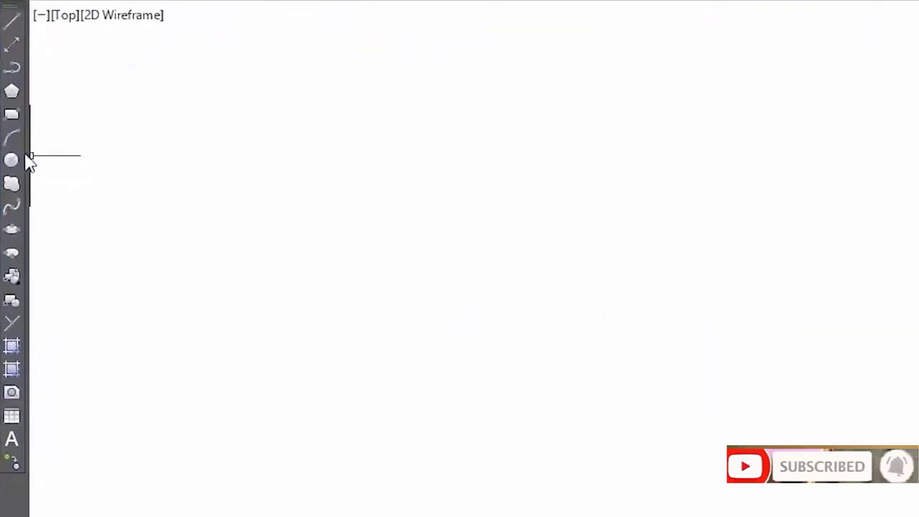
Step: Draw a circle in the empty drawing with the Circle tool
click(13, 160)
click(753, 396)
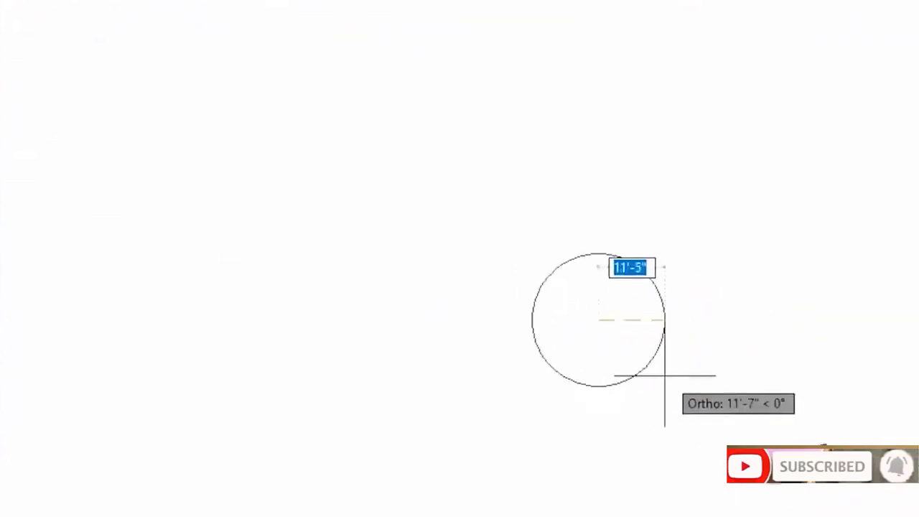
key(Return)
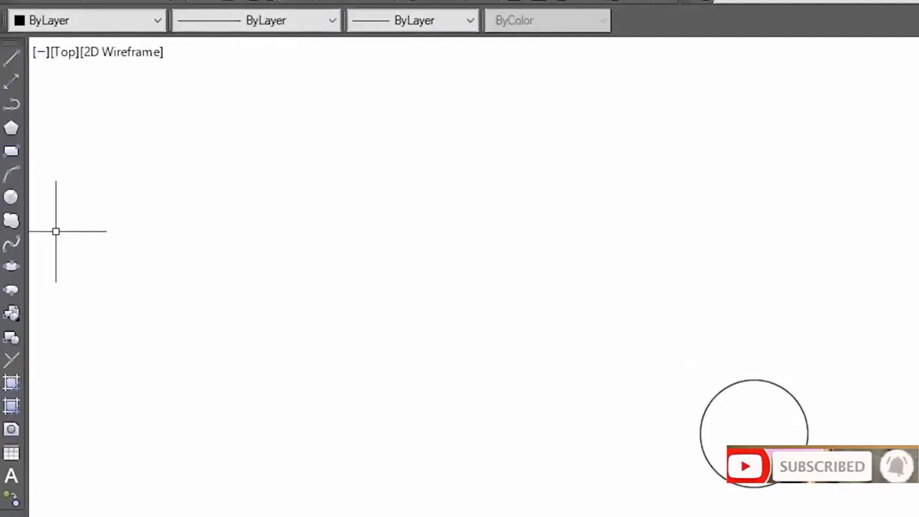
Step: Draw an L-shaped corner up and left of the circle: a horizontal line ending in a vertical line about 41'-2" long going up
click(10, 60)
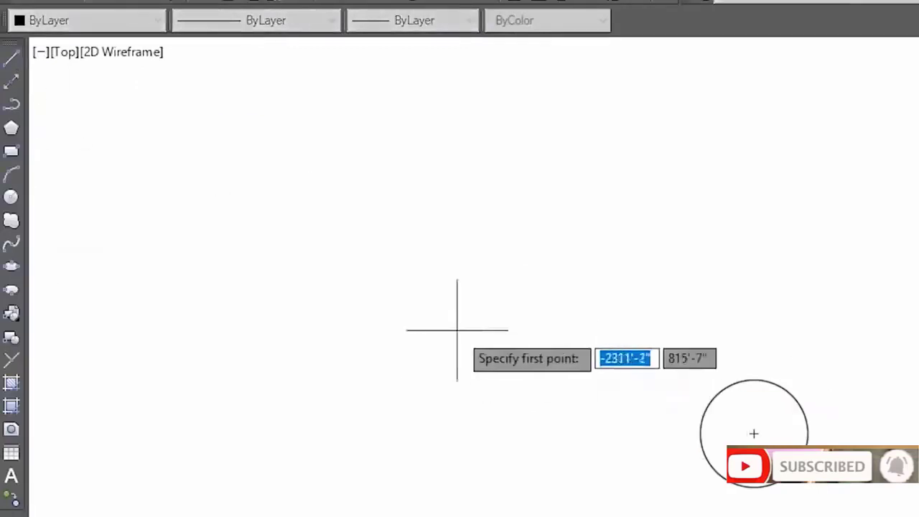
click(247, 319)
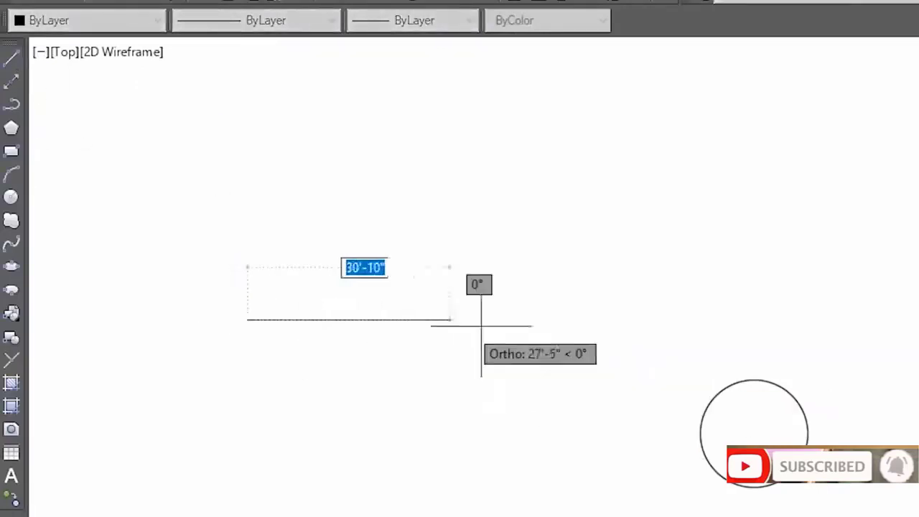
click(727, 331)
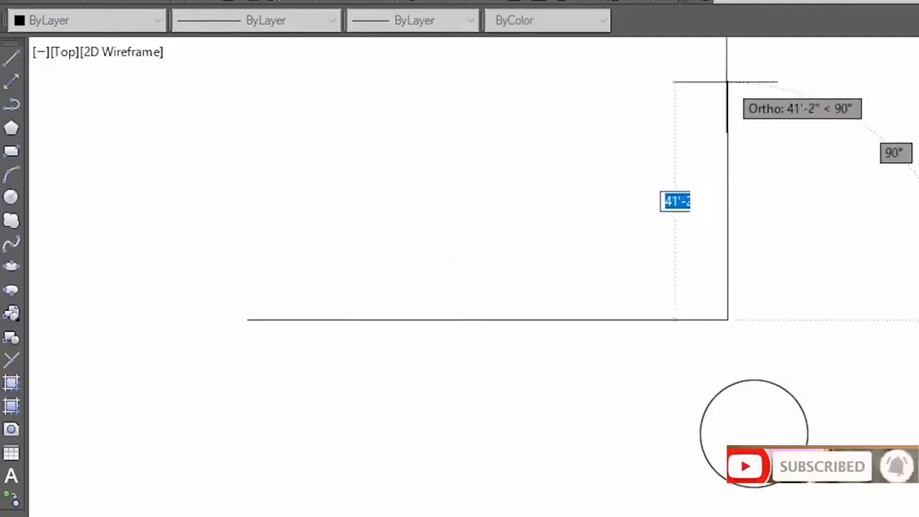
click(727, 82)
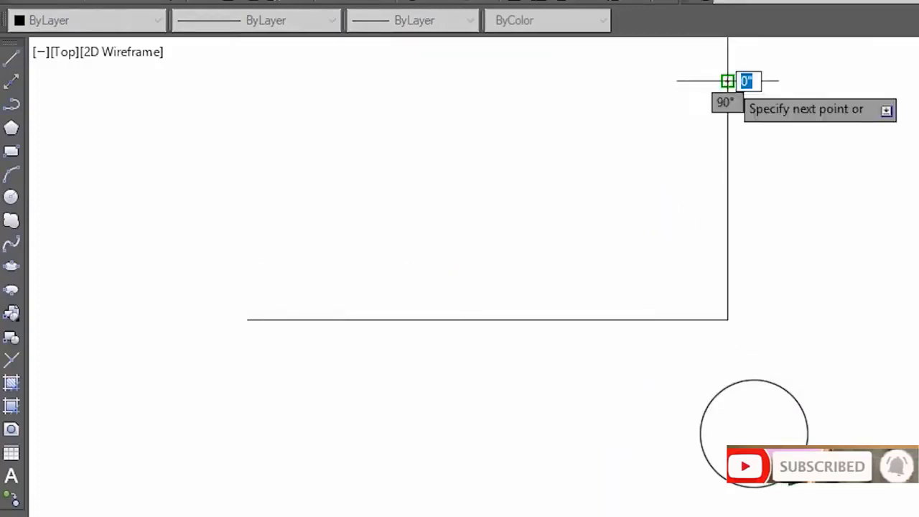
key(Return)
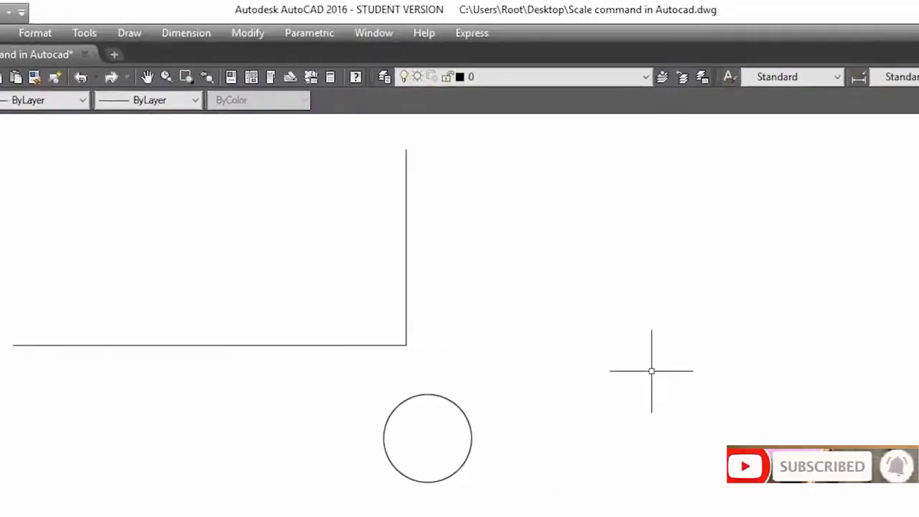
Step: Draw the facing upper-right corner beside the first one: a vertical line going down, continued by a horizontal line to the right
text(L)
key(Return)
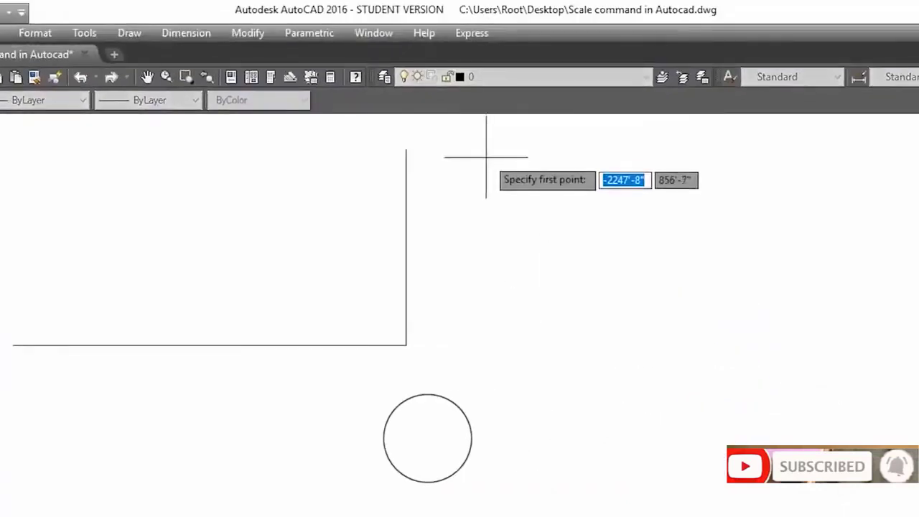
click(486, 155)
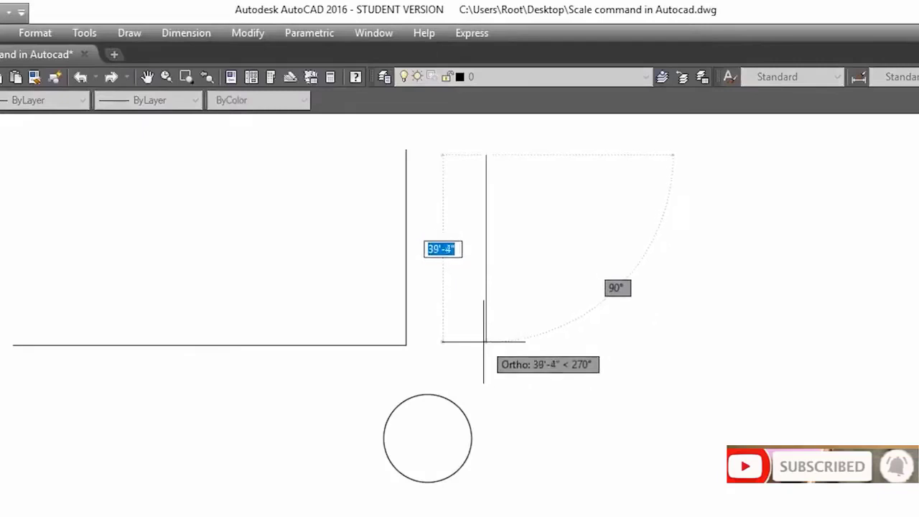
click(483, 347)
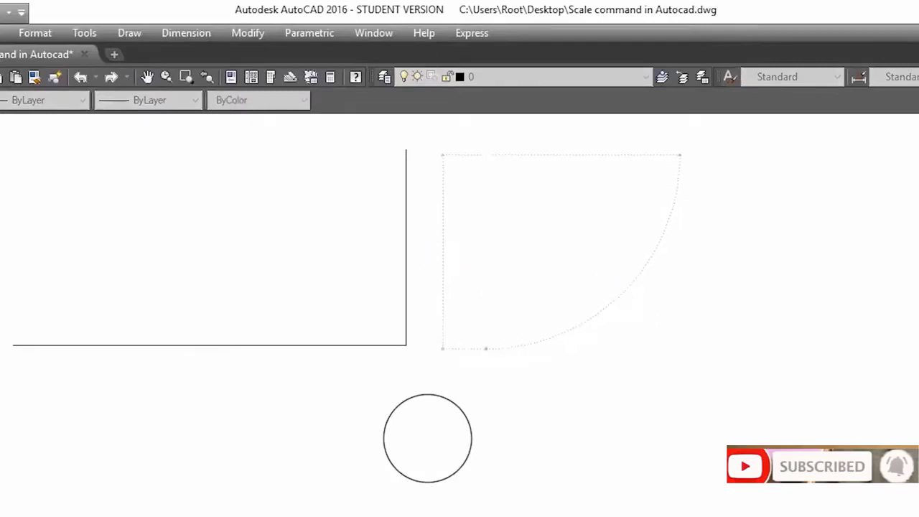
click(867, 348)
key(Return)
Step: Draw the lower-left corner below the circle: a horizontal line to the right, continued by a vertical line going down
key(Return)
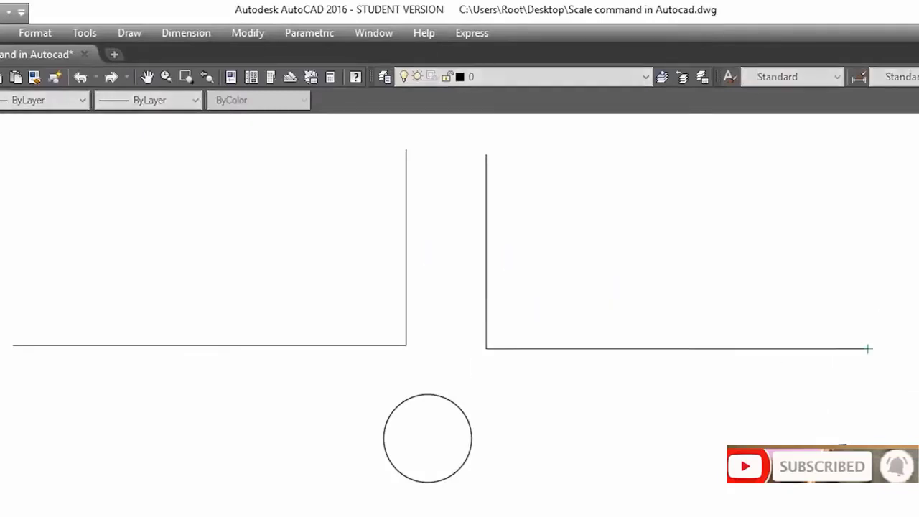
click(98, 363)
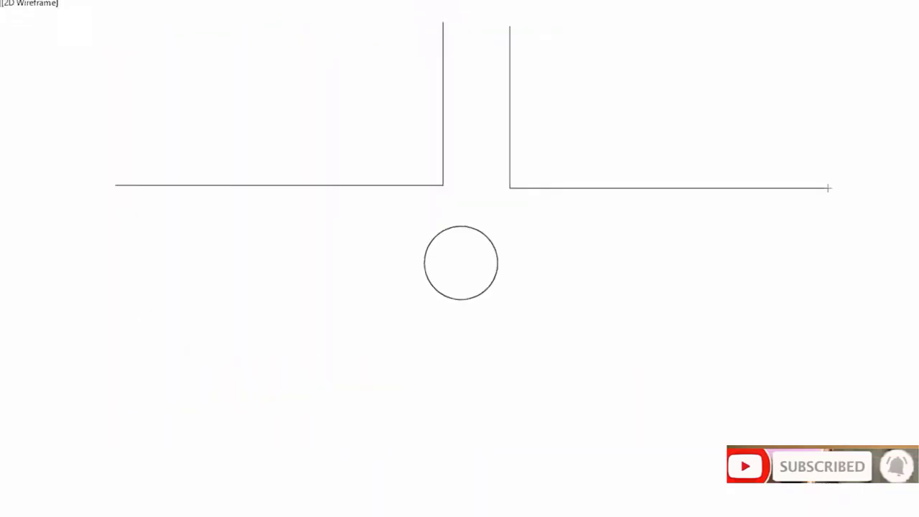
click(424, 364)
click(424, 488)
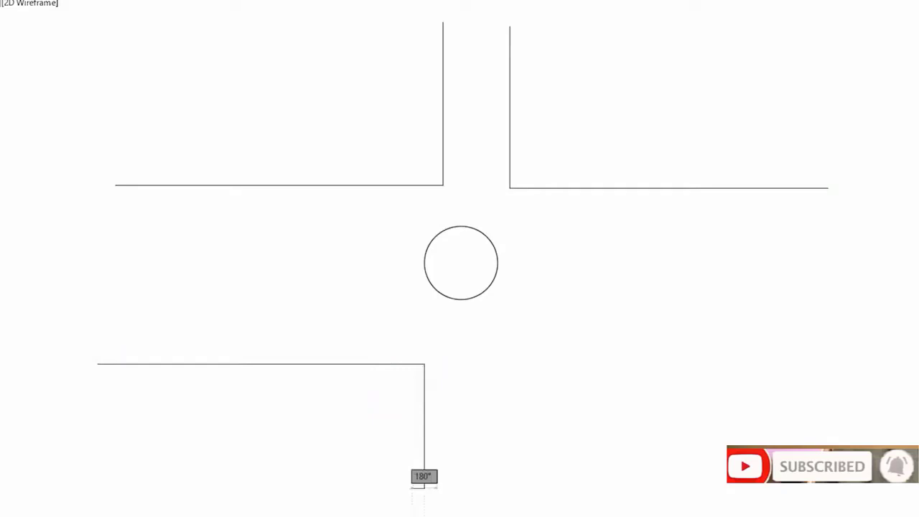
key(Return)
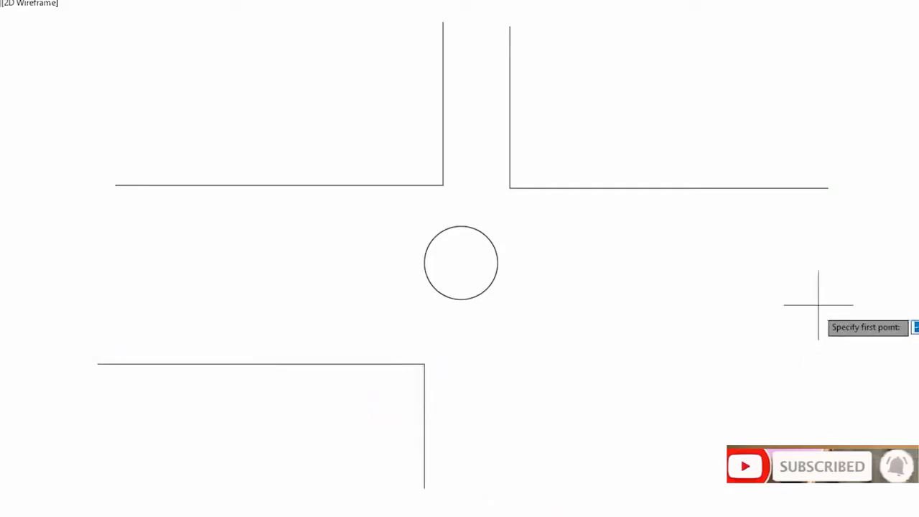
Step: Draw the lower-right corner below the circle: a horizontal line to the right and a vertical line down from its left end
click(826, 323)
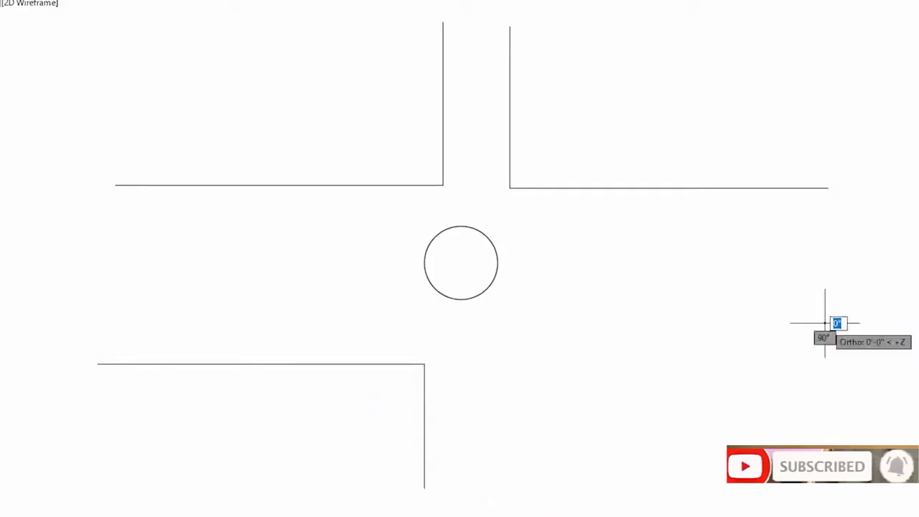
key(Escape)
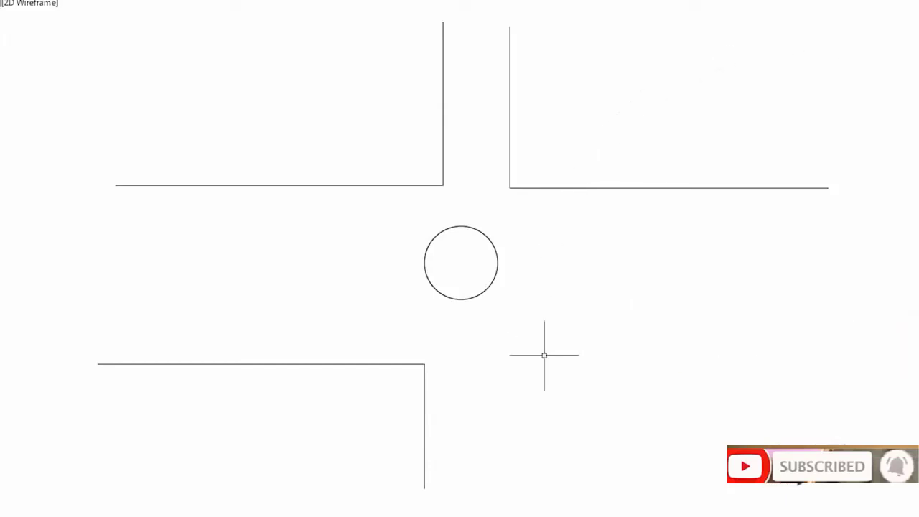
key(Return)
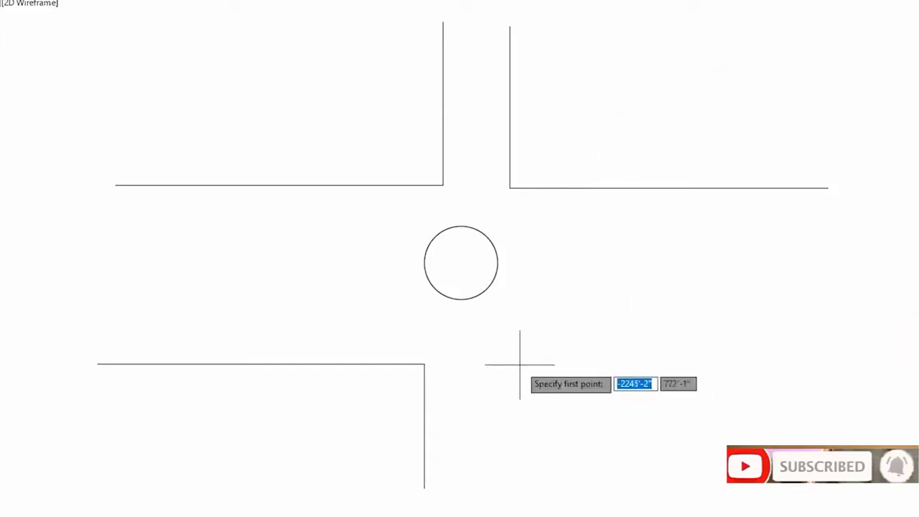
click(522, 364)
click(873, 354)
key(Escape)
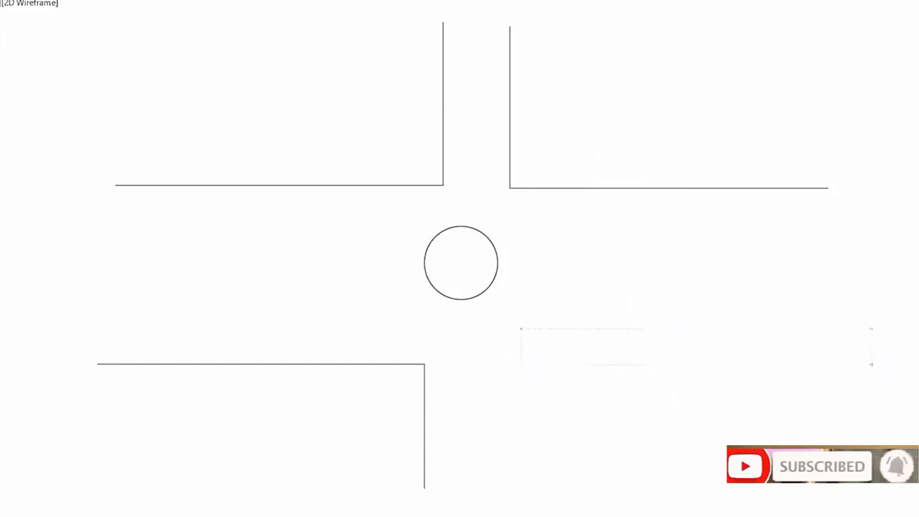
key(Return)
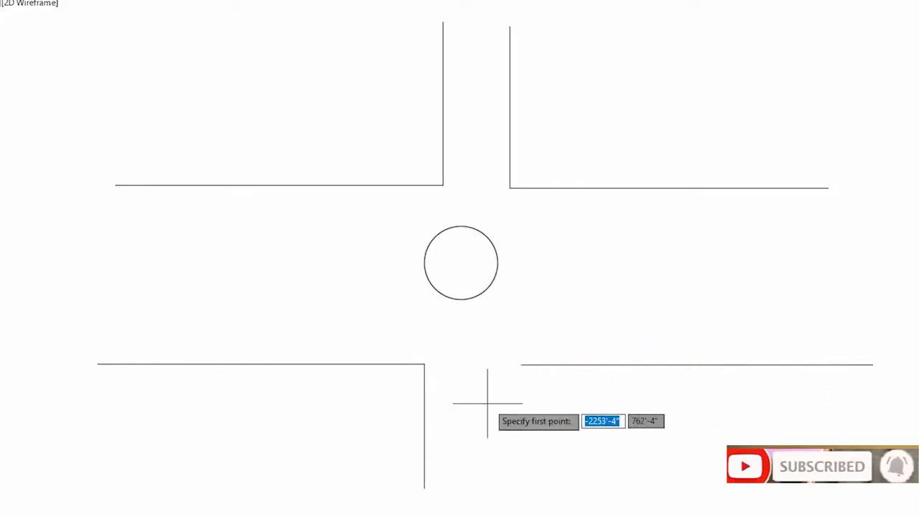
click(521, 364)
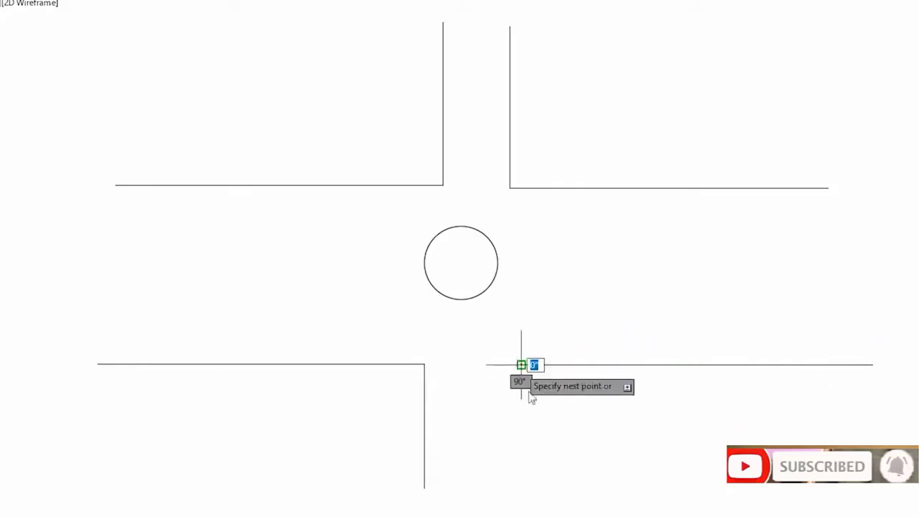
click(524, 479)
key(Escape)
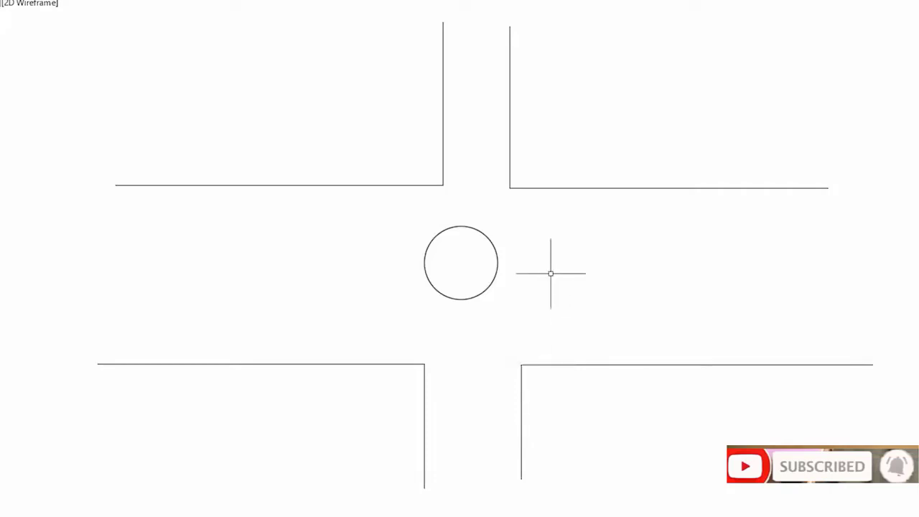
middle_drag(544, 244, 553, 318)
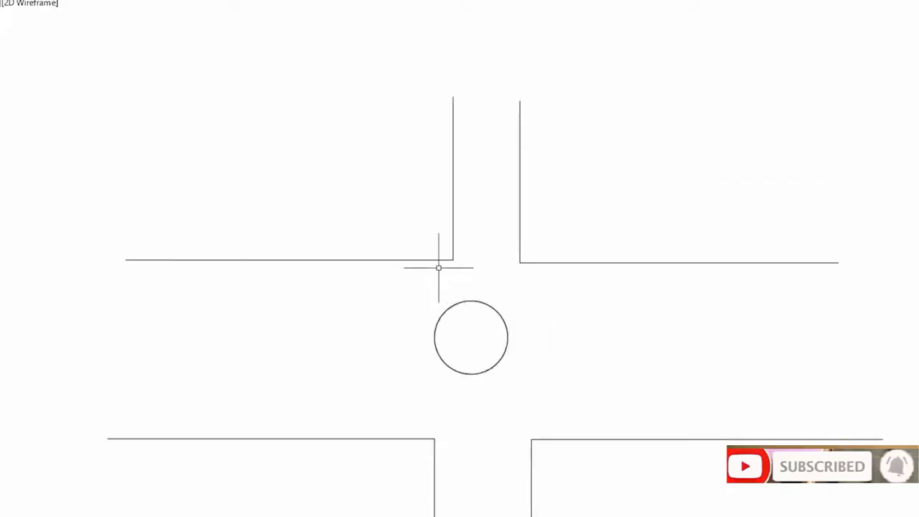
scroll(450, 256, up, 2)
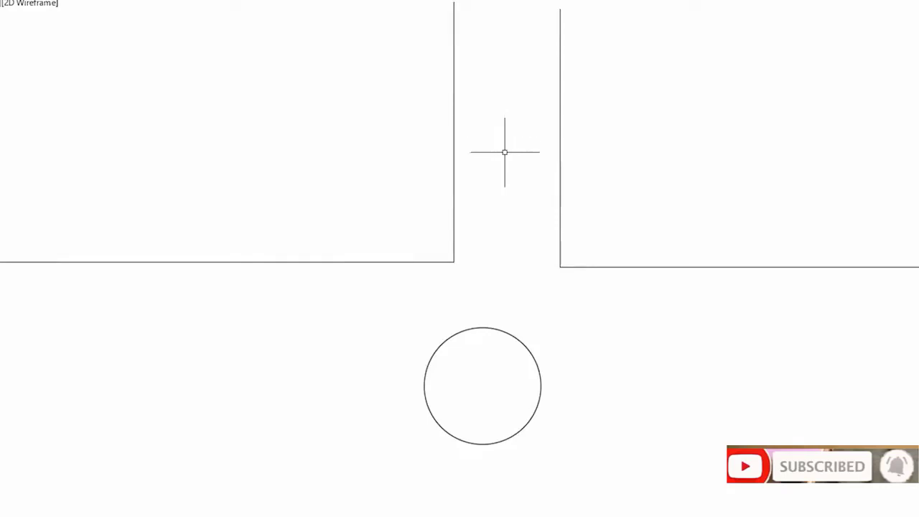
scroll(504, 153, down, 2)
middle_drag(578, 407, 548, 249)
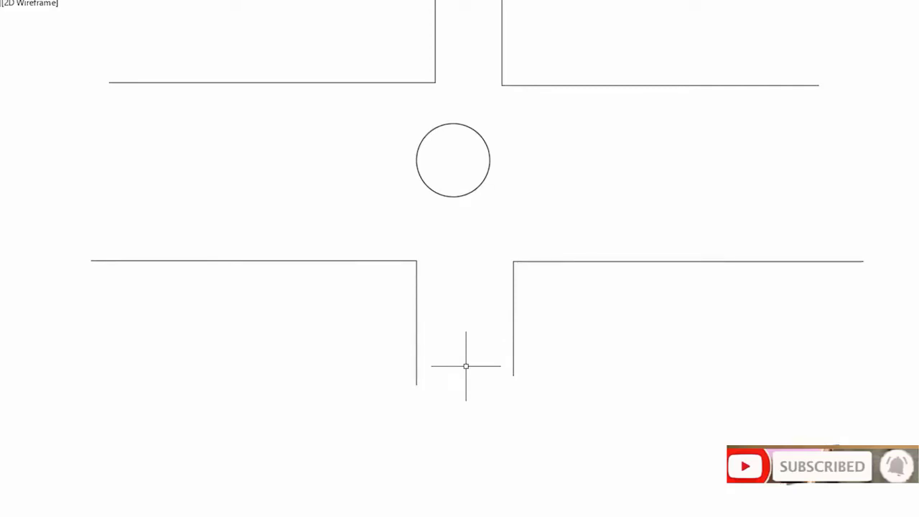
middle_drag(384, 279, 429, 338)
middle_drag(434, 231, 405, 305)
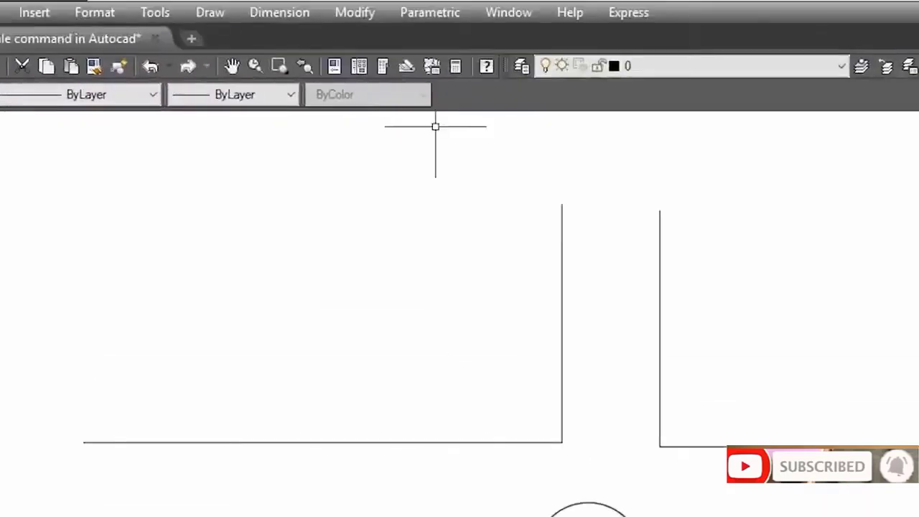
click(352, 15)
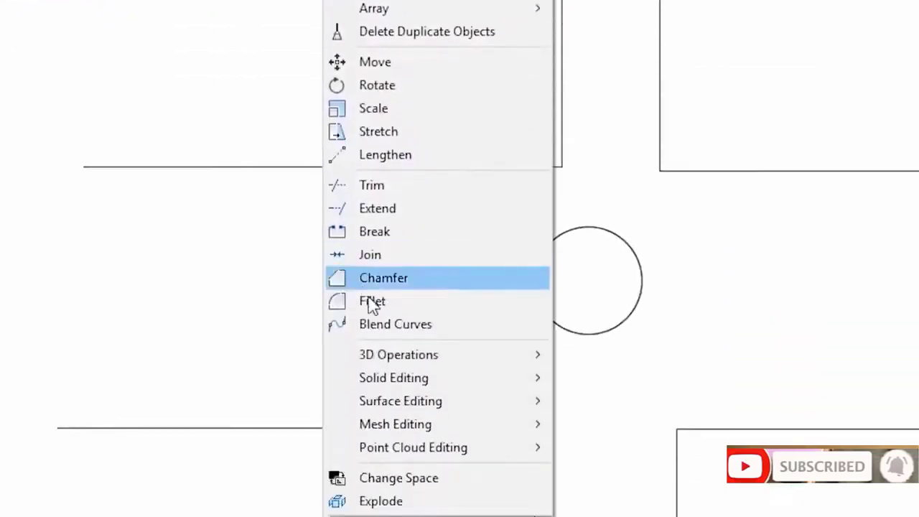
click(869, 76)
click(800, 96)
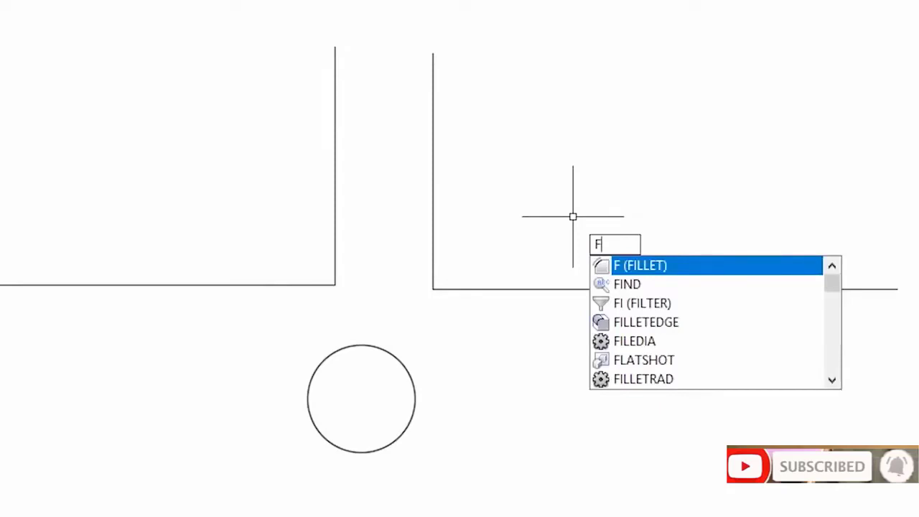
Step: Fillet the lower-right corner between its horizontal and vertical lines with a 5' radius
key(Return)
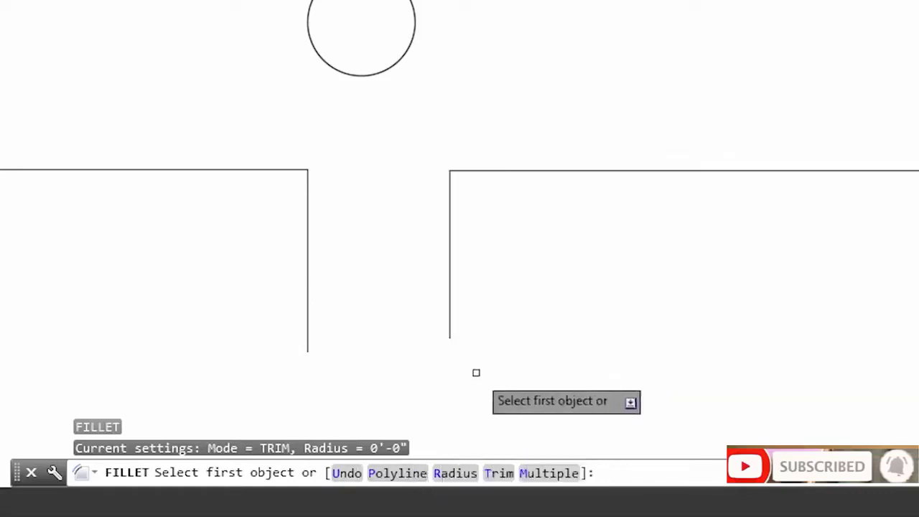
click(455, 474)
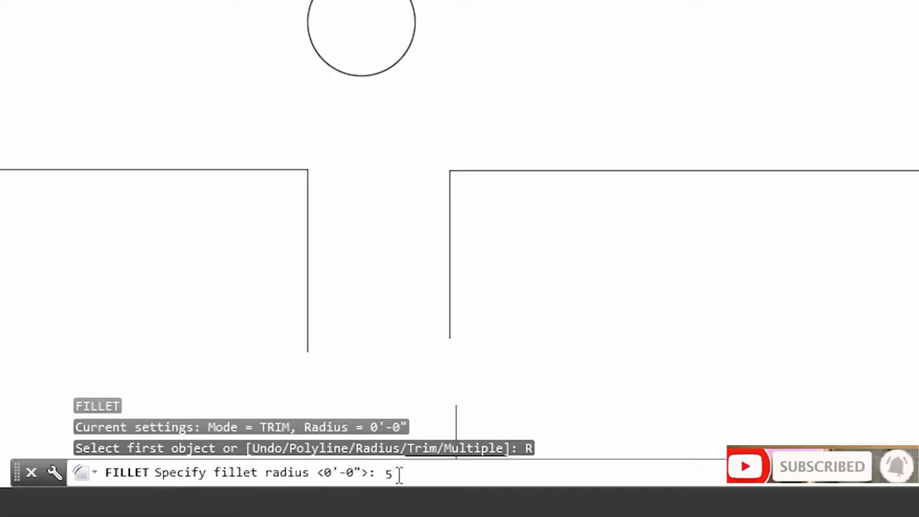
key(Return)
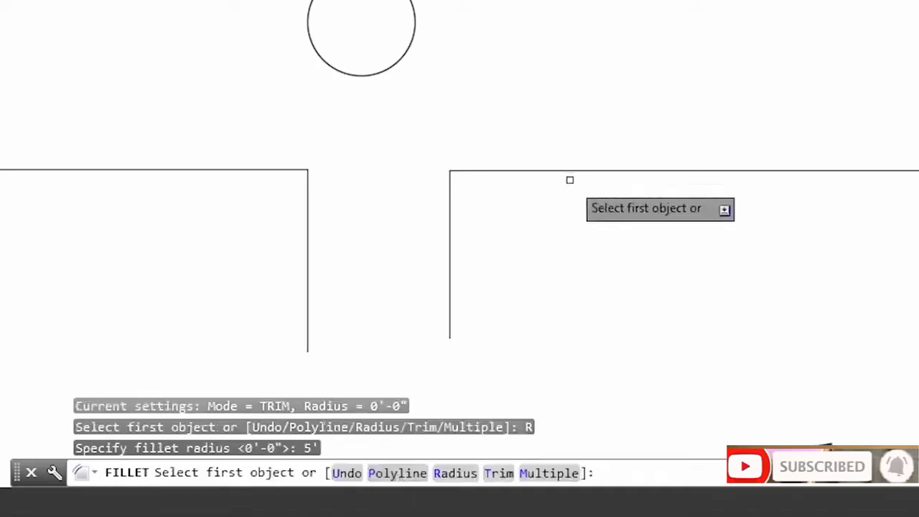
click(511, 170)
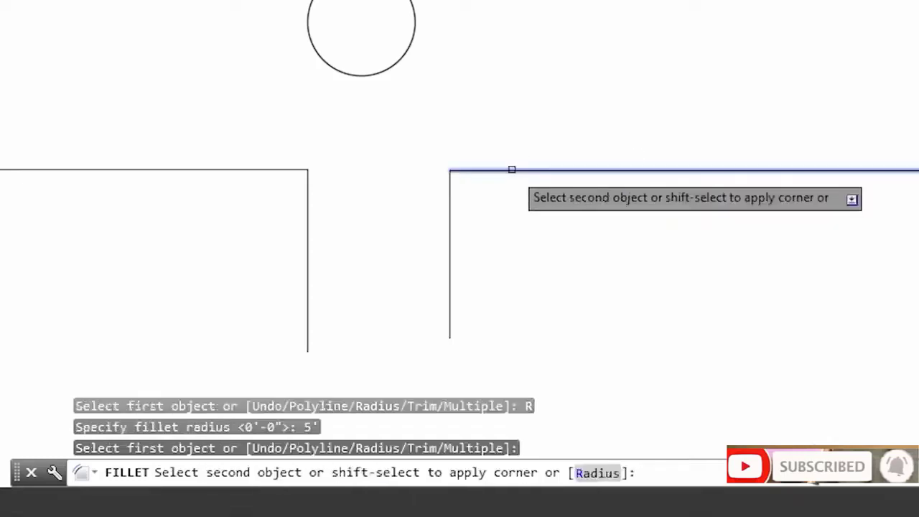
click(449, 216)
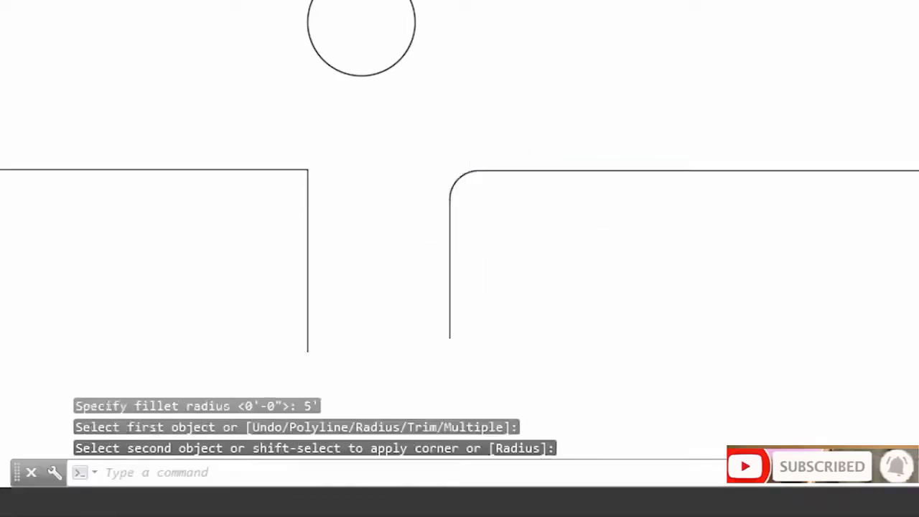
scroll(464, 187, up, 5)
scroll(464, 187, down, 4)
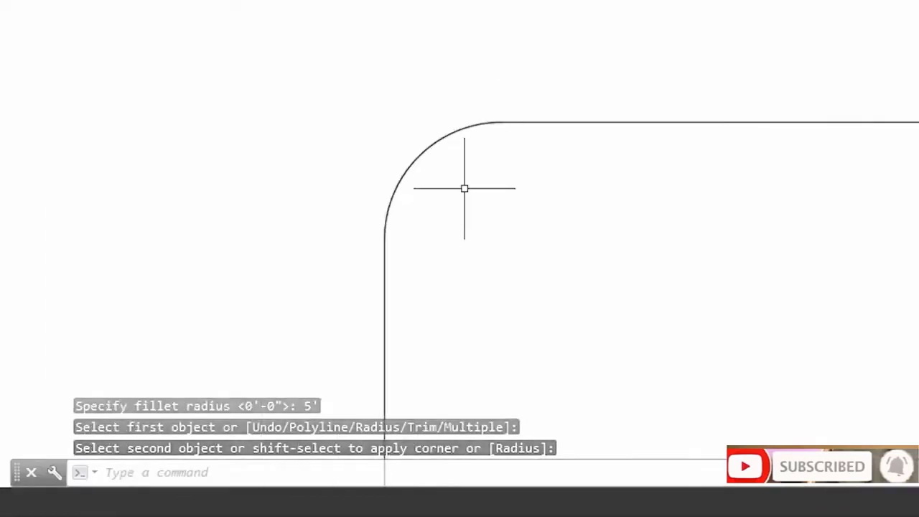
scroll(418, 209, down, 2)
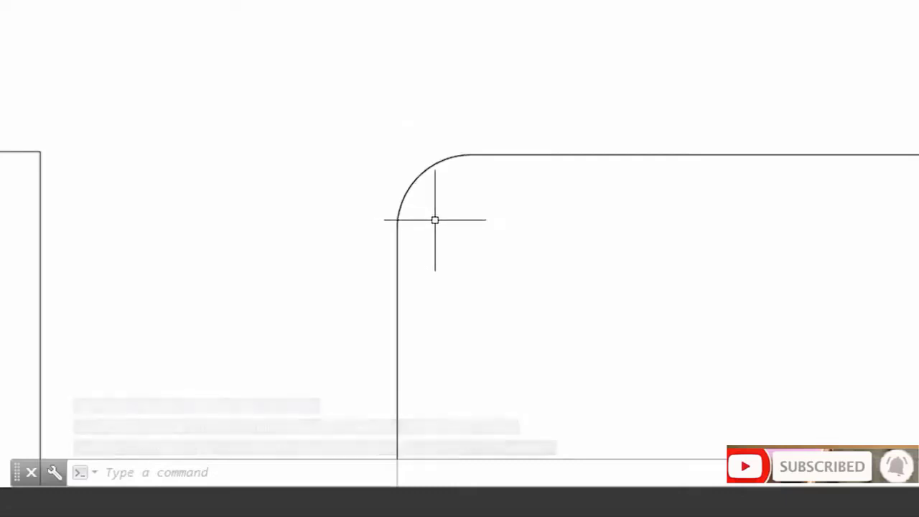
scroll(426, 234, down, 6)
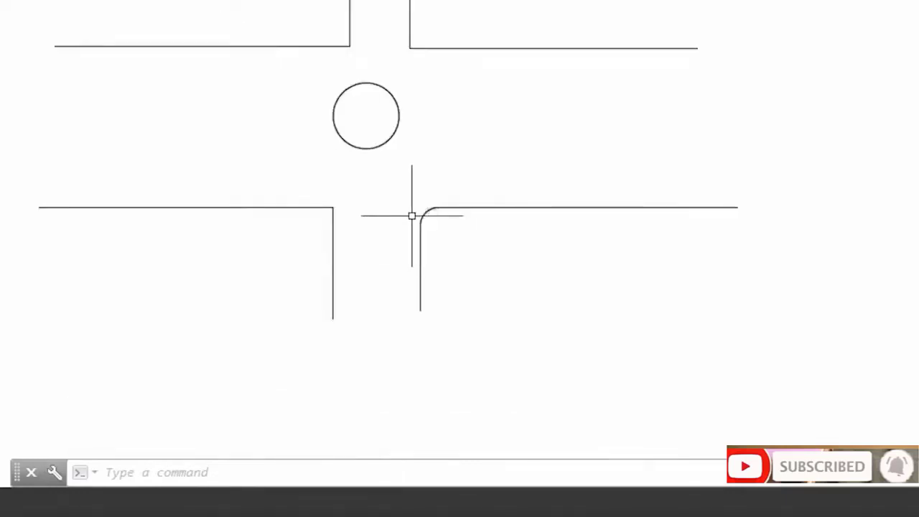
Step: Fillet the lower-left corner of the intersection between its horizontal and vertical lines, keeping the 5' radius
scroll(410, 213, up, 4)
middle_drag(405, 211, 390, 139)
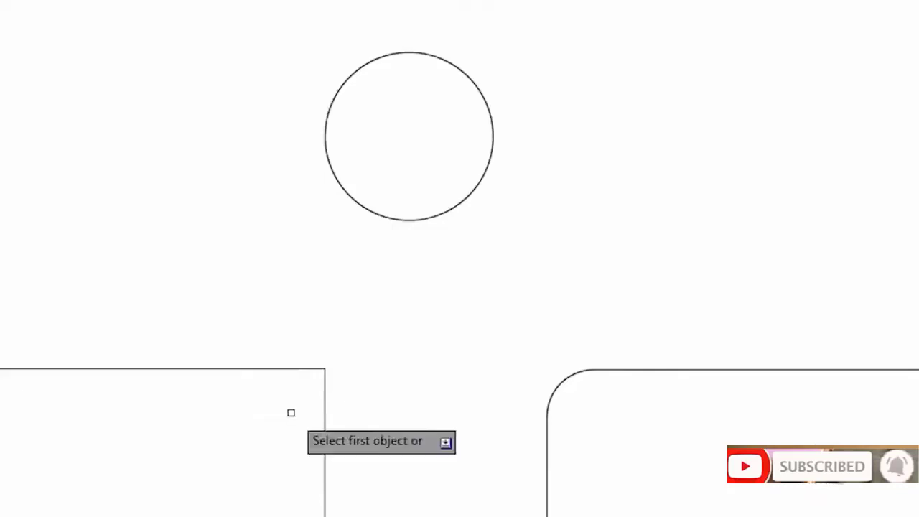
click(268, 370)
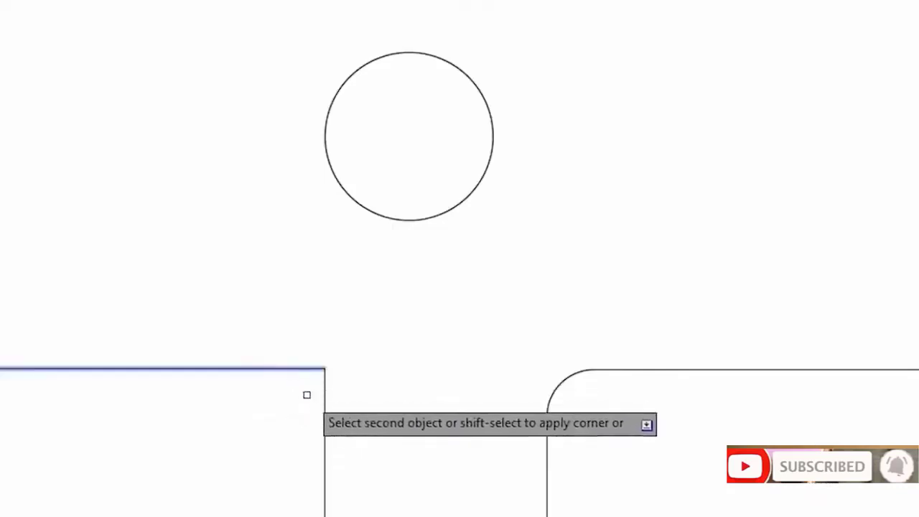
click(325, 402)
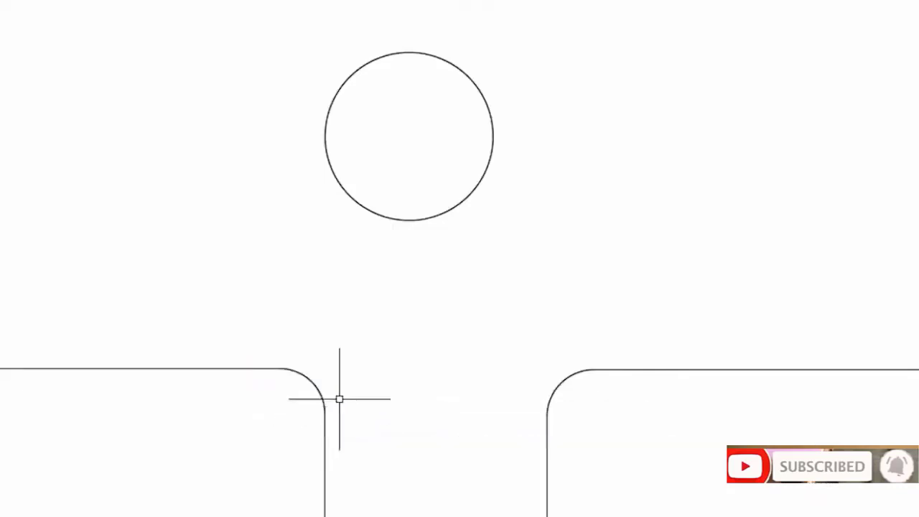
Step: Fillet the upper-left corner of the intersection with a new radius of 10'
scroll(340, 399, down, 2)
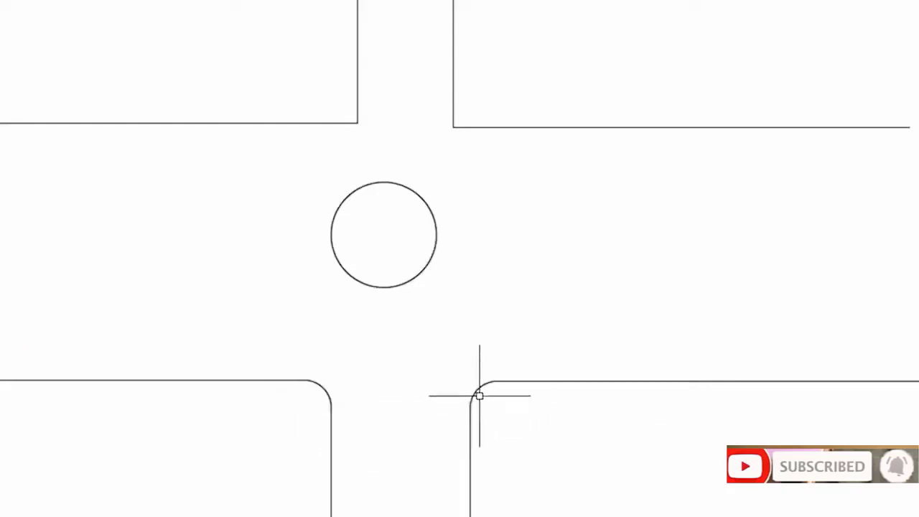
mouse_move(499, 272)
middle_down()
mouse_move(490, 347)
mouse_move(466, 340)
middle_up()
middle_drag(420, 438, 420, 285)
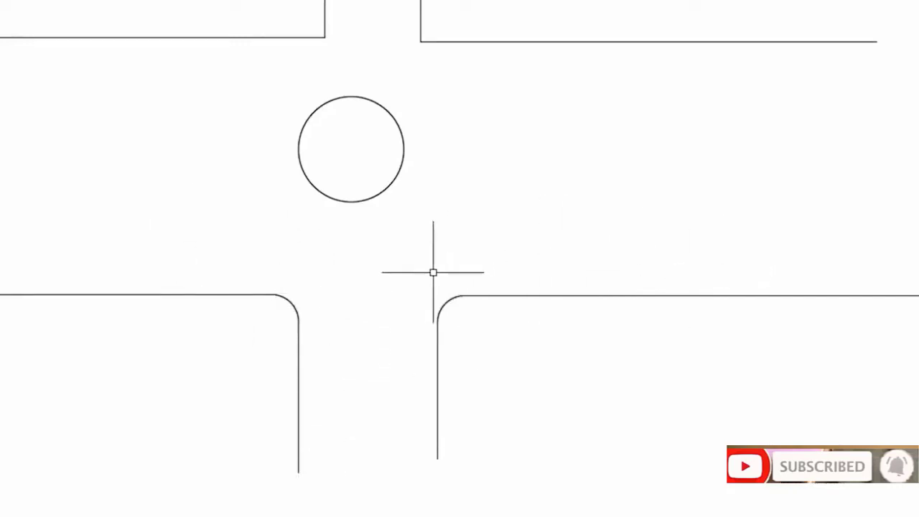
middle_drag(418, 168, 419, 311)
scroll(383, 234, up, 1)
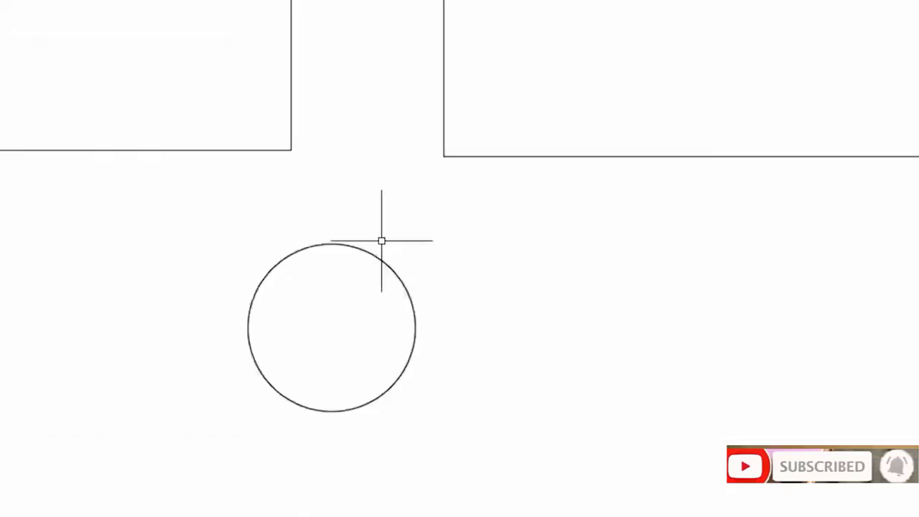
scroll(383, 242, up, 1)
middle_drag(375, 150, 365, 424)
scroll(362, 407, down, 1)
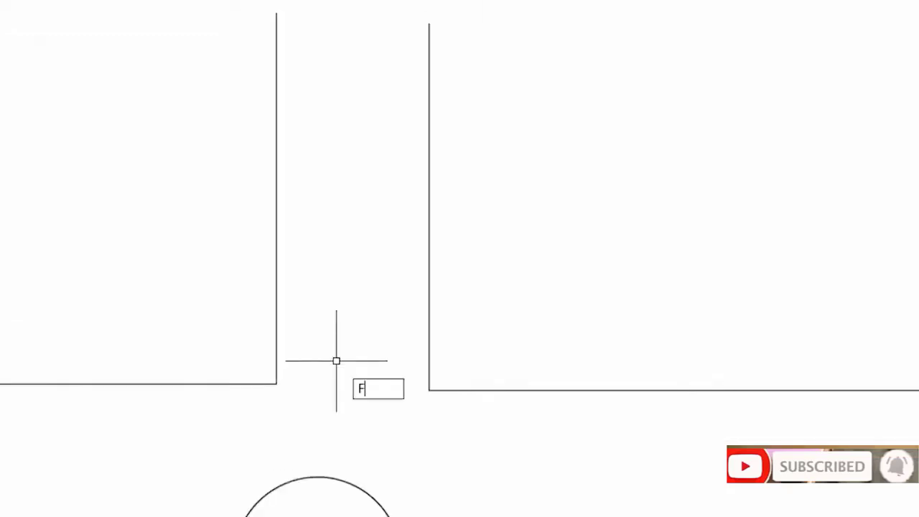
key(Return)
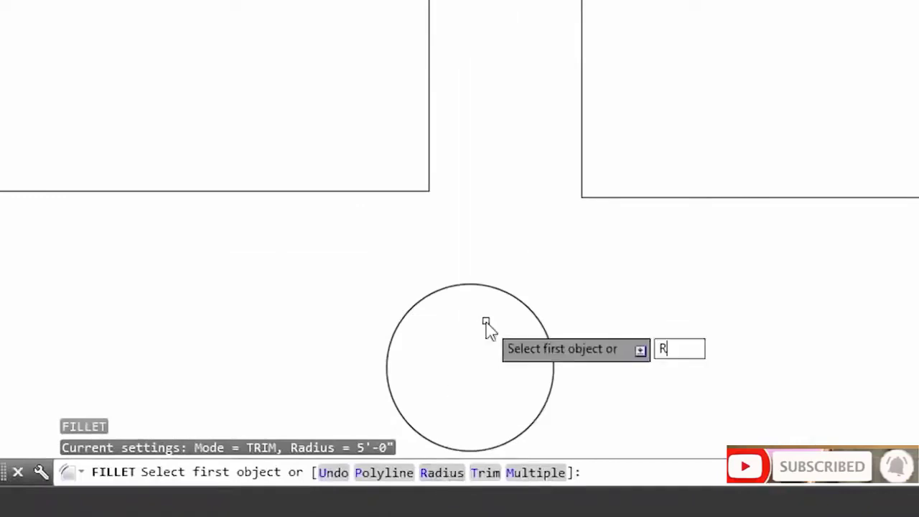
key(Return)
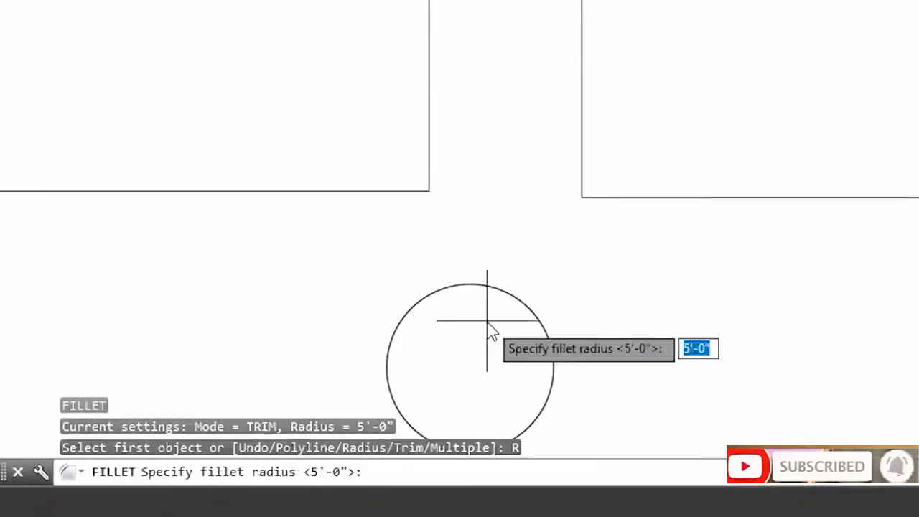
text(10)
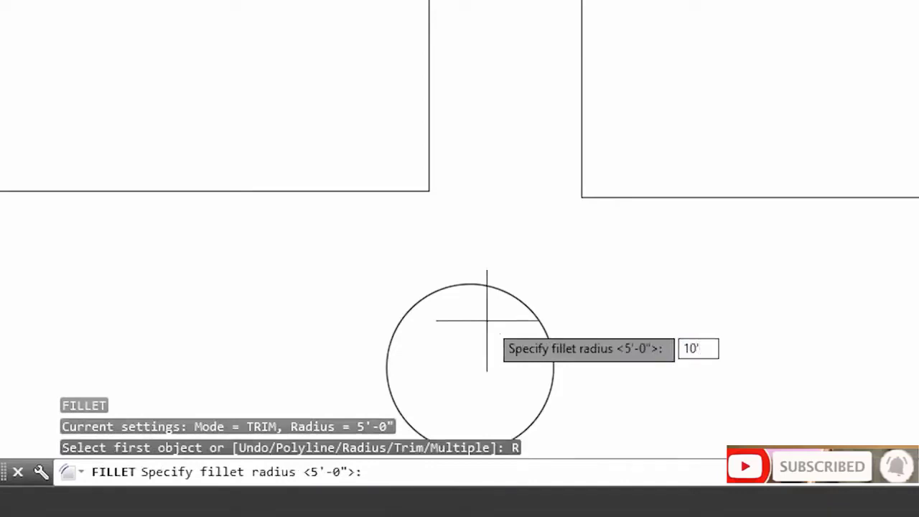
key(Return)
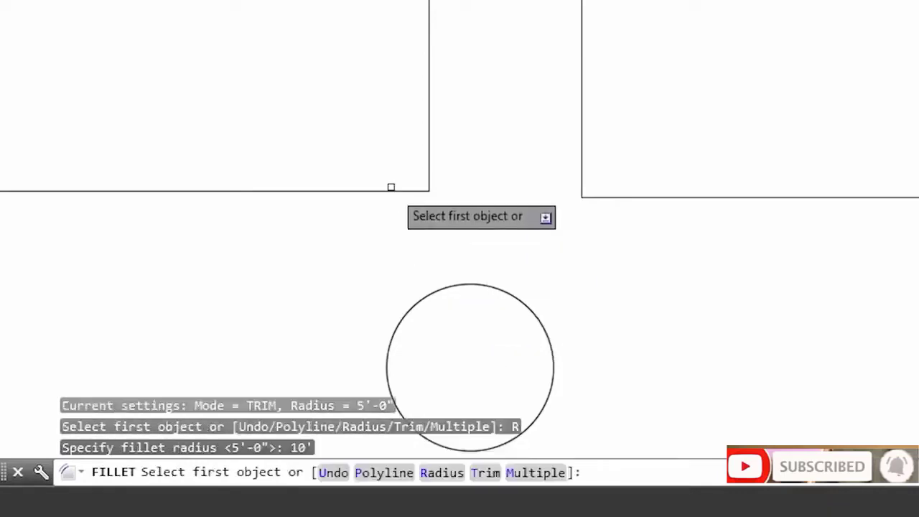
click(395, 191)
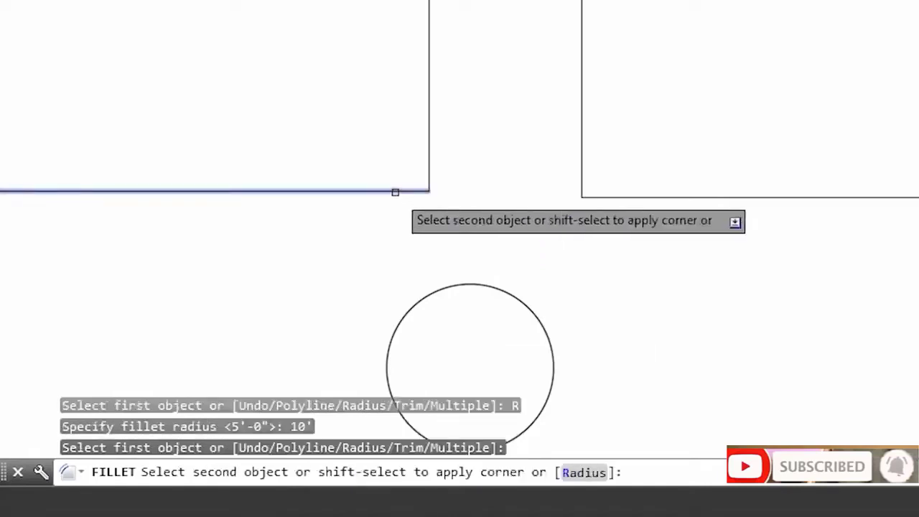
click(433, 114)
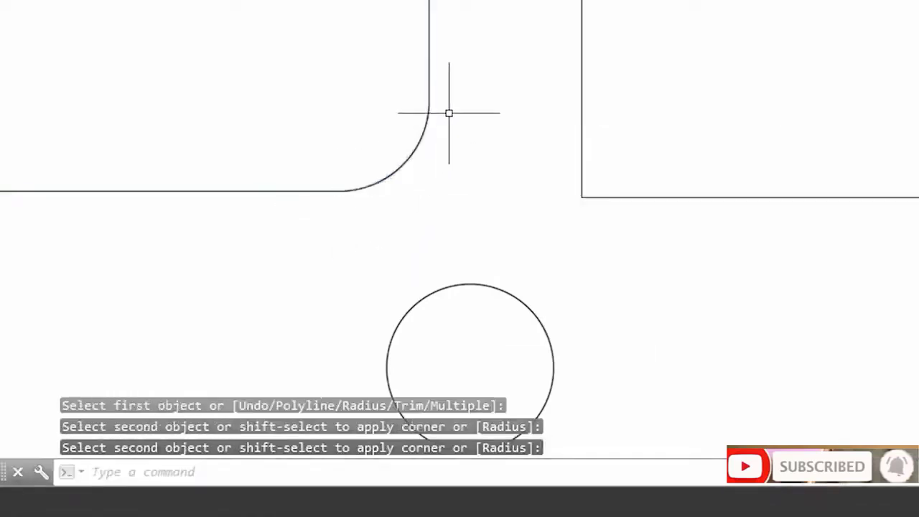
Step: Fillet the upper-right corner between its vertical and horizontal lines with the same 10' radius
key(Return)
click(583, 85)
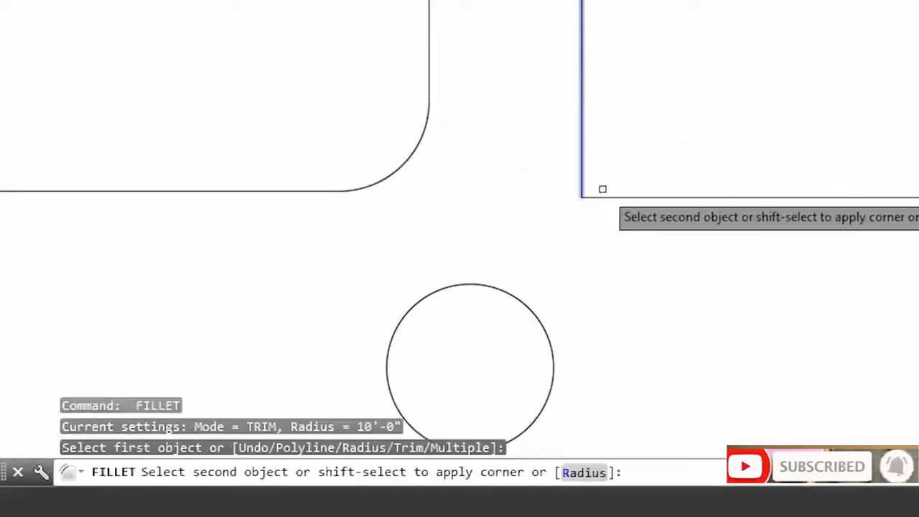
click(617, 197)
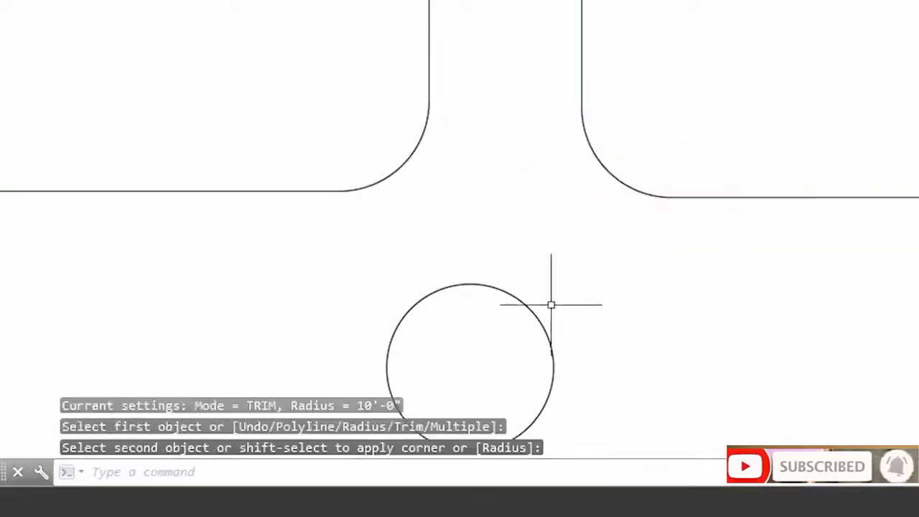
Step: Compare the rounded corners above and below the circle and check the whole intersection
scroll(554, 320, down, 4)
mouse_move(554, 320)
middle_down()
mouse_move(529, 127)
mouse_move(550, 108)
middle_up()
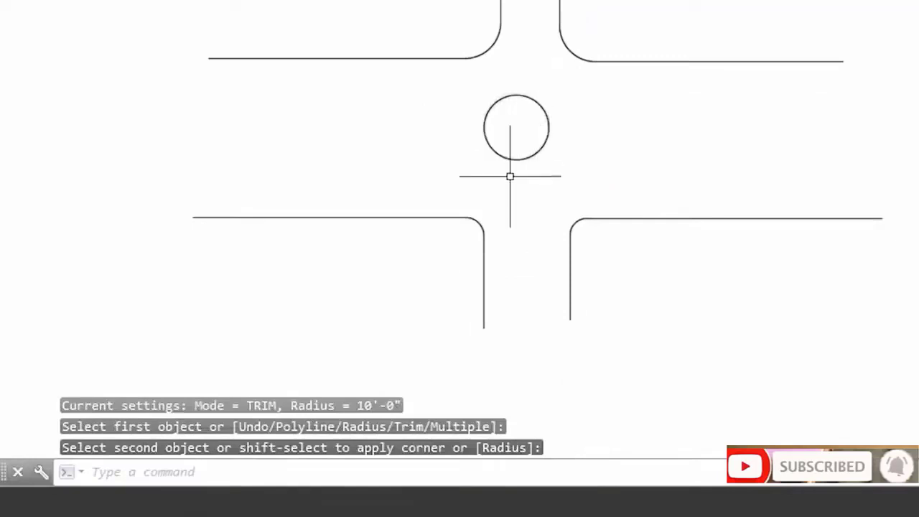
scroll(507, 185, up, 2)
scroll(516, 23, up, 2)
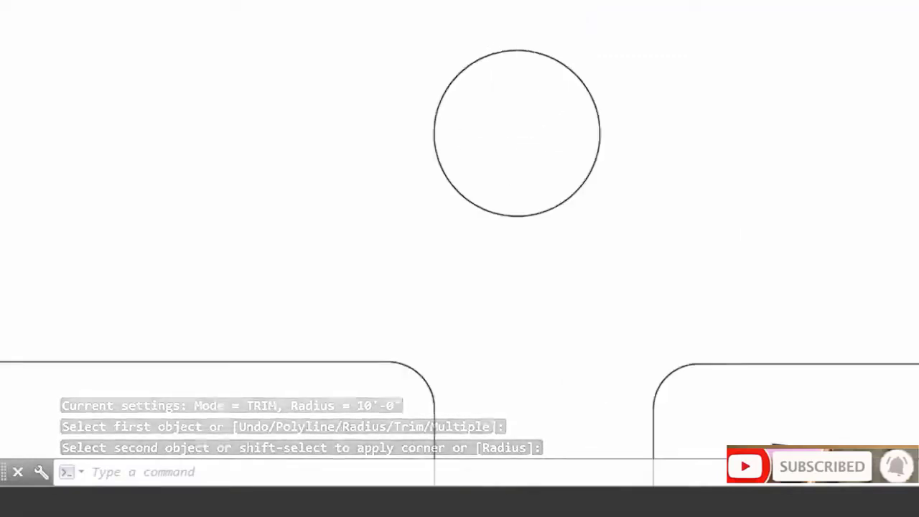
middle_drag(372, 65, 363, 187)
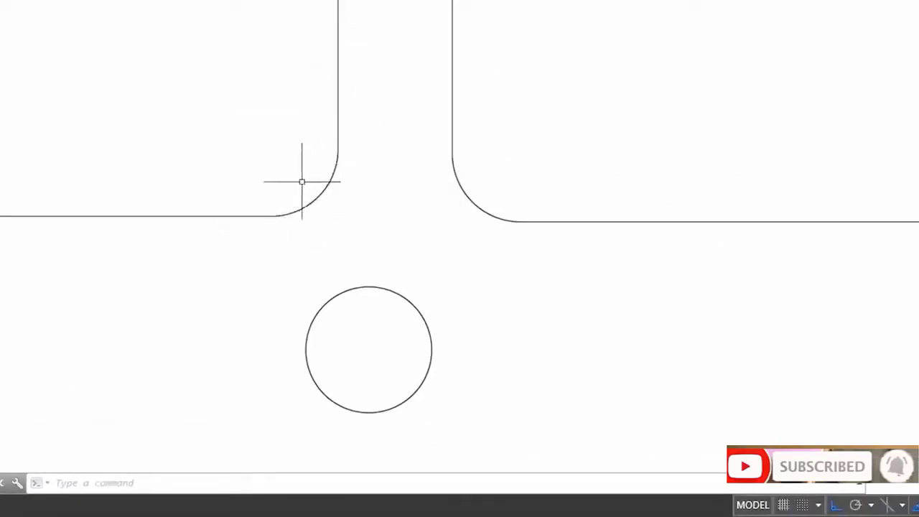
scroll(321, 135, down, 4)
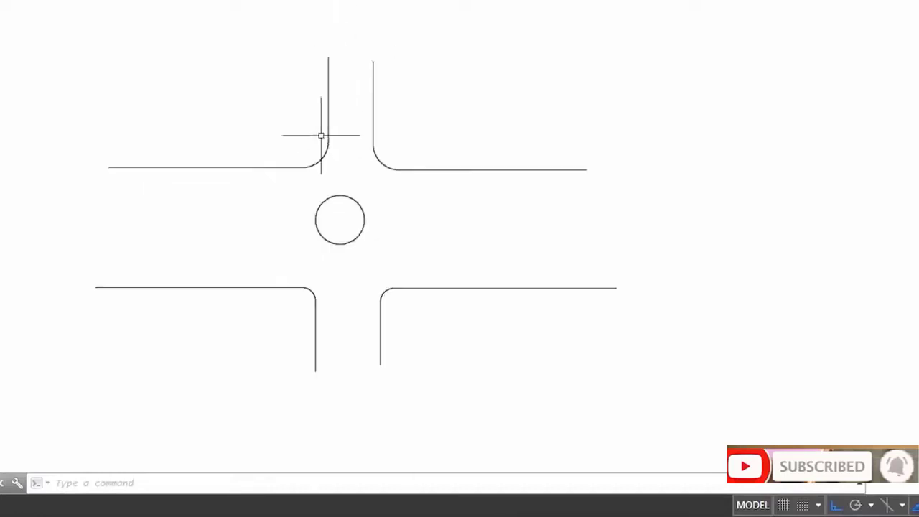
mouse_move(523, 145)
middle_down()
mouse_move(445, 102)
mouse_move(316, 134)
mouse_move(187, 125)
middle_up()
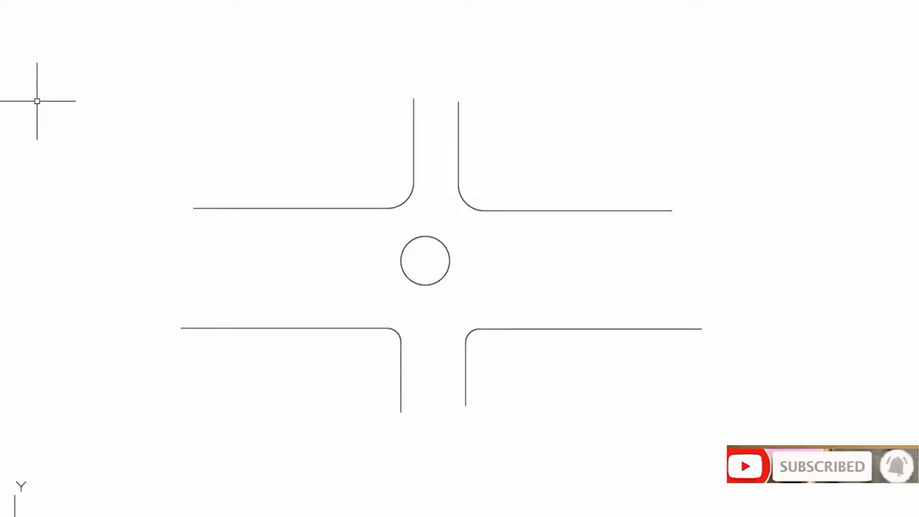
Step: Draw a long horizontal line running right, in the empty area to the upper right of the intersection
key(l)
key(Return)
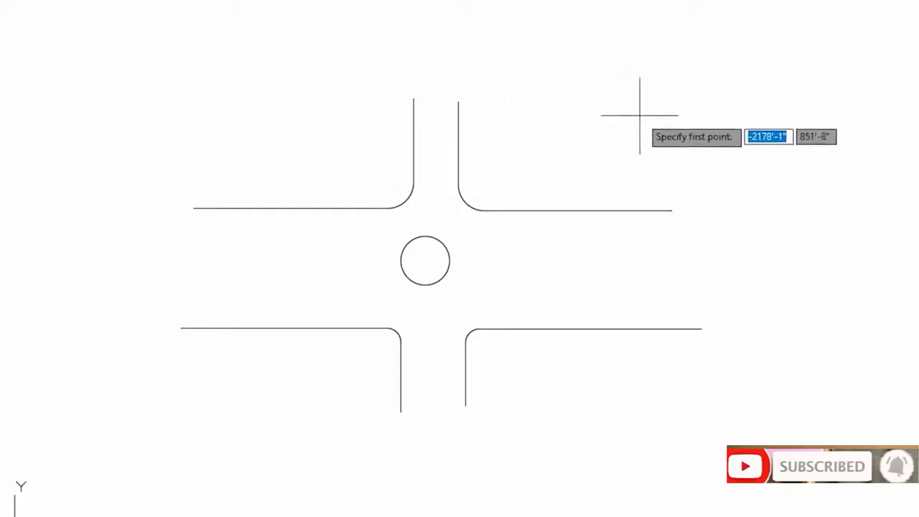
click(624, 100)
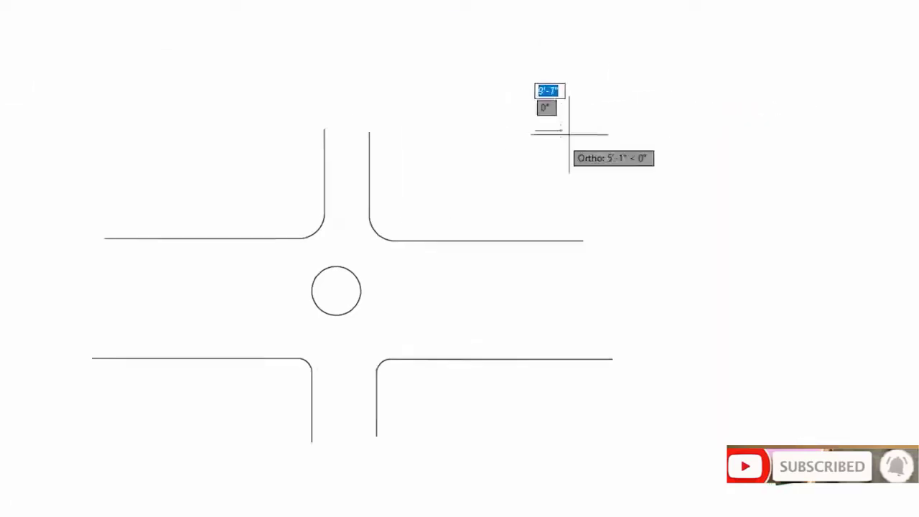
click(775, 251)
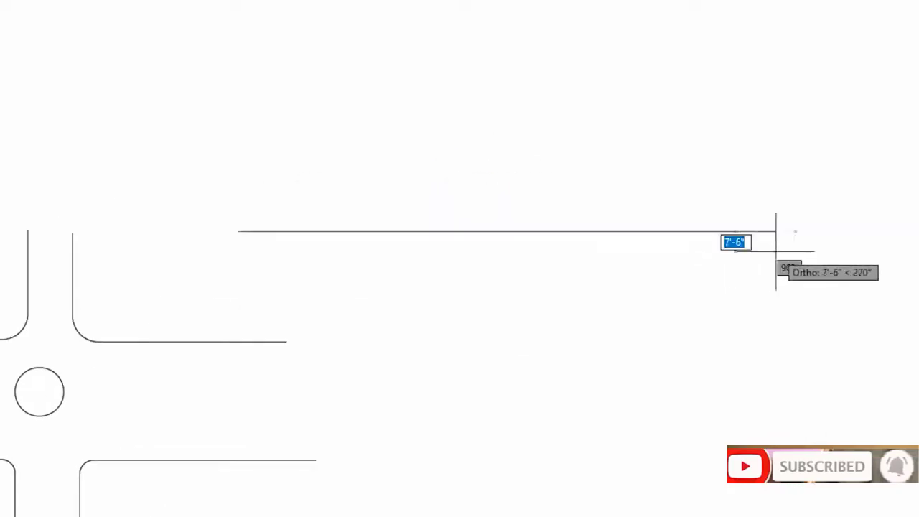
key(Return)
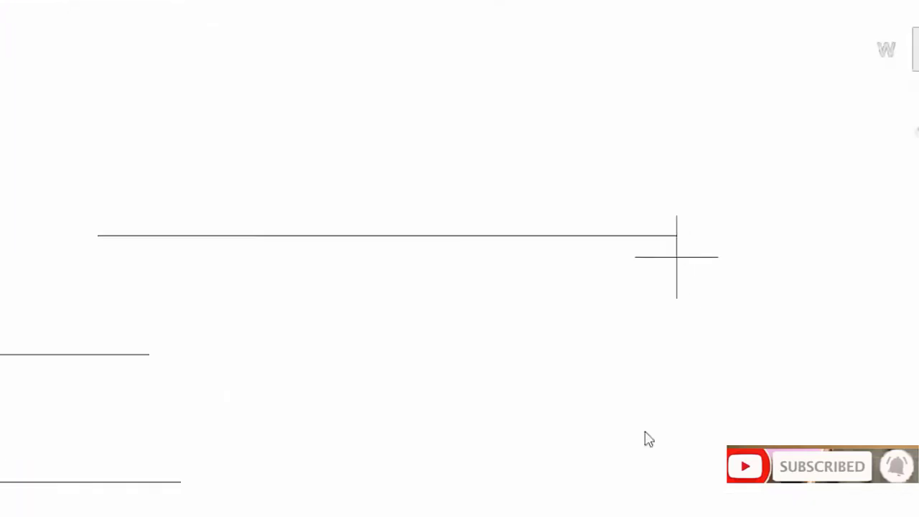
Step: Draw a vertical line about 61'-4" long upward from the right end of the new horizontal line
key(l)
key(Return)
click(676, 235)
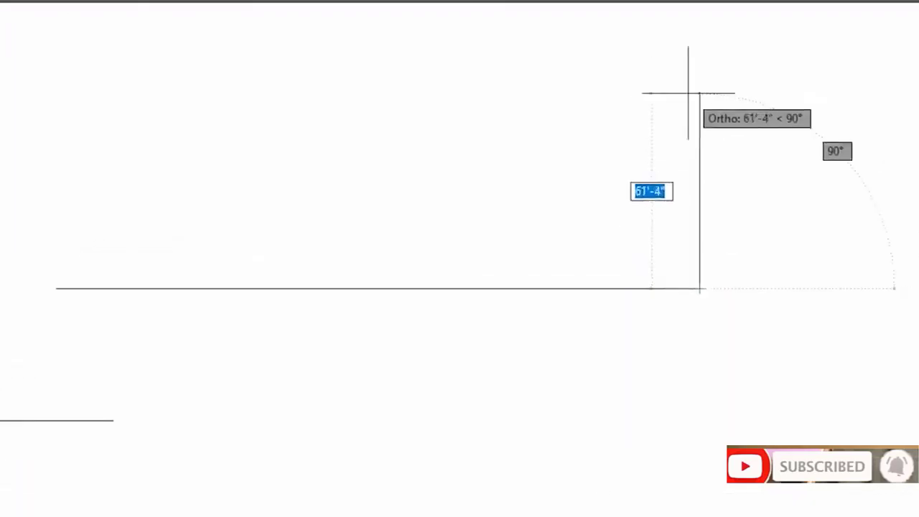
click(688, 93)
key(Return)
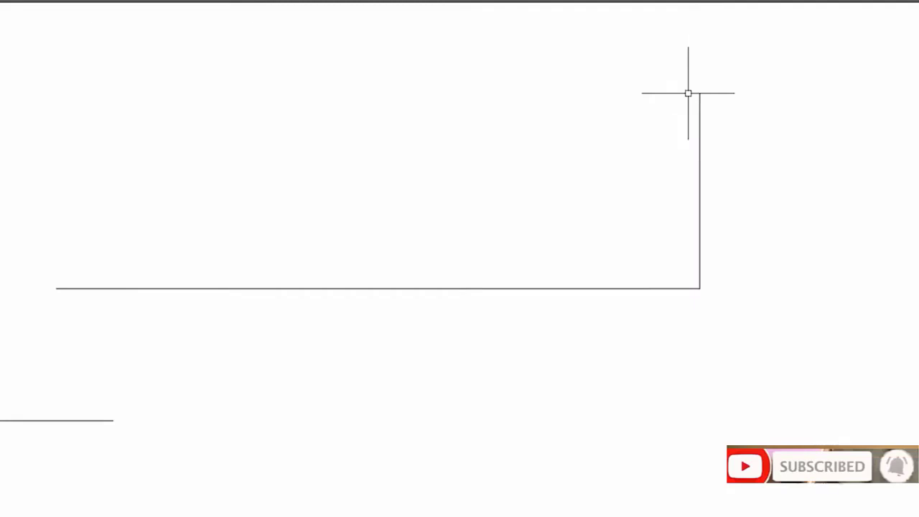
Step: Draw a line from the vertical line's midpoint to the left, continued straight down past the long horizontal line
key(Return)
click(699, 190)
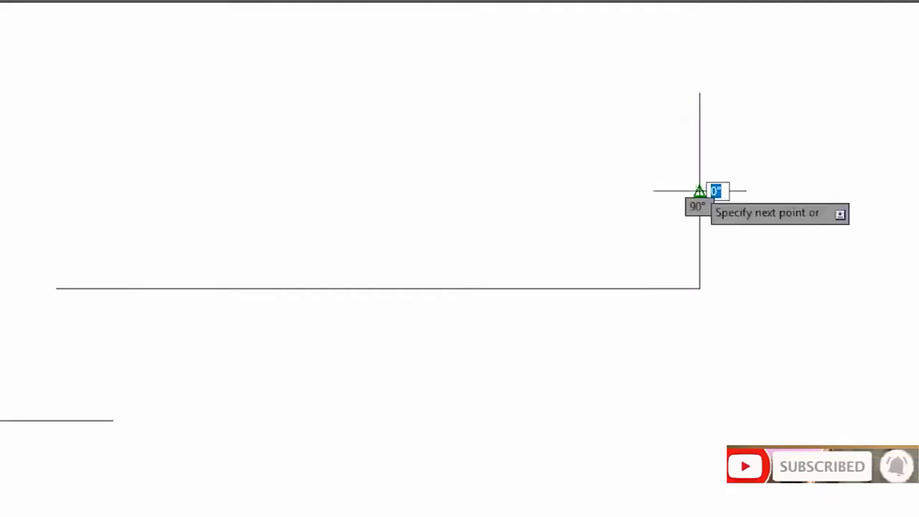
click(589, 191)
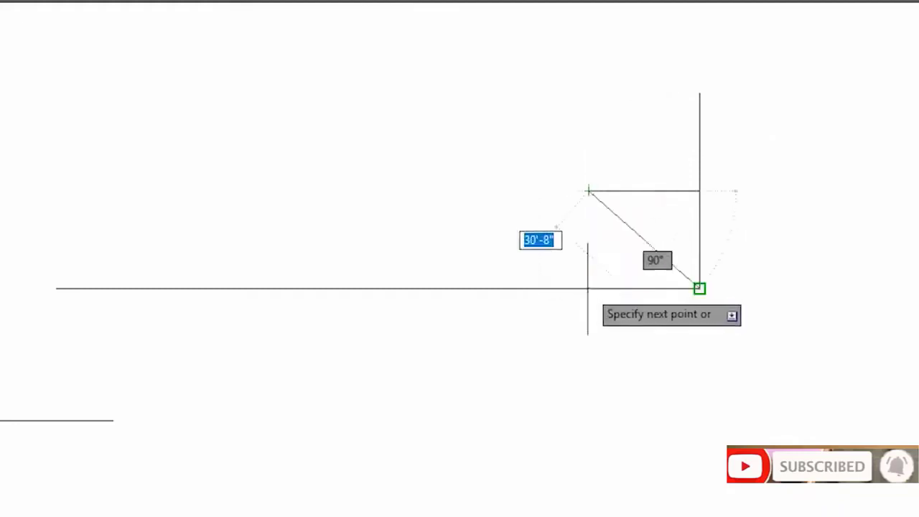
click(589, 335)
key(Return)
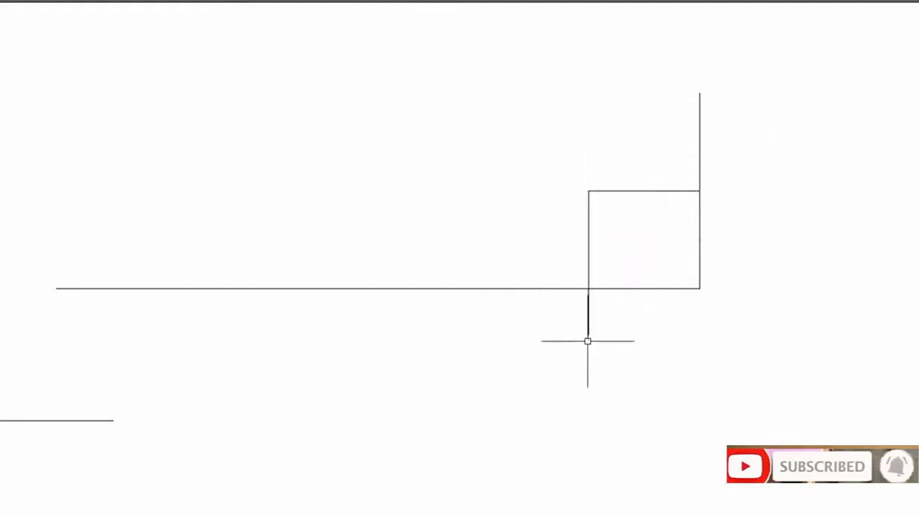
Step: Trim off the part of the short vertical line that extends below the long horizontal line
key(Return)
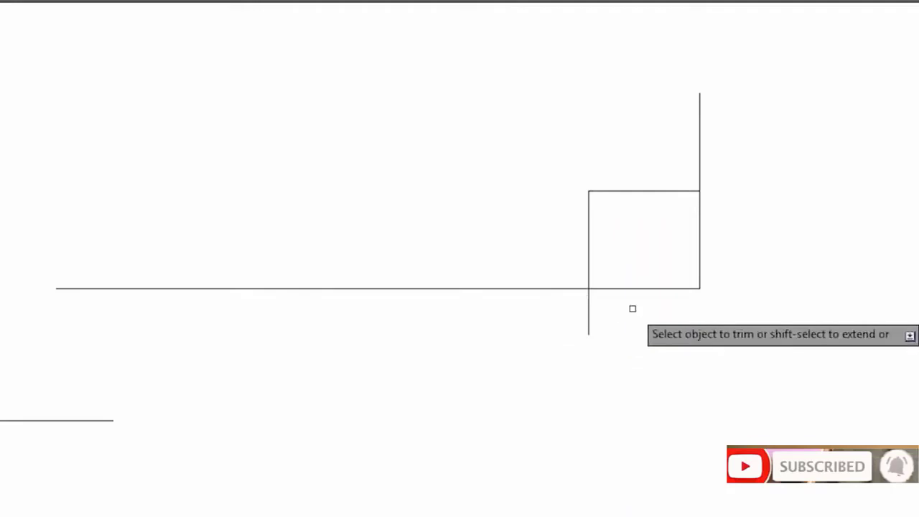
click(631, 308)
click(538, 357)
key(Return)
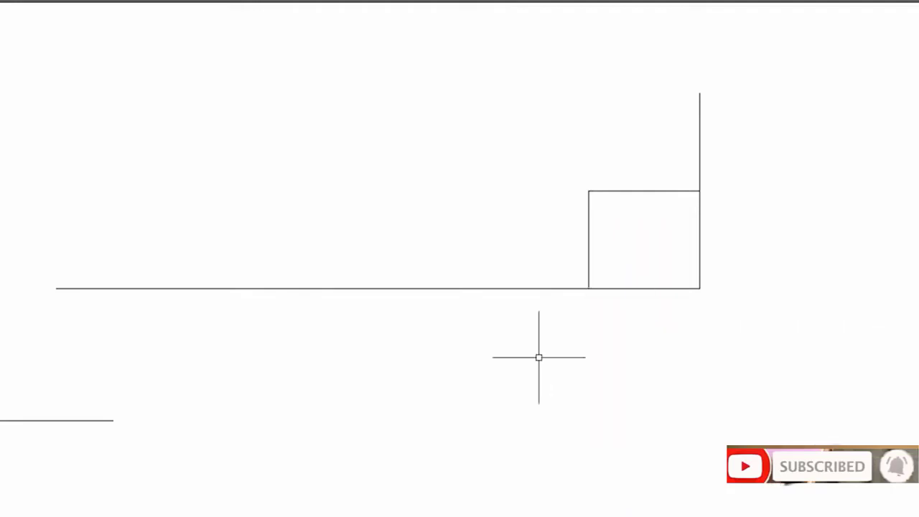
Step: Offset the short vertical line four times to its left at 3' spacing
key(Return)
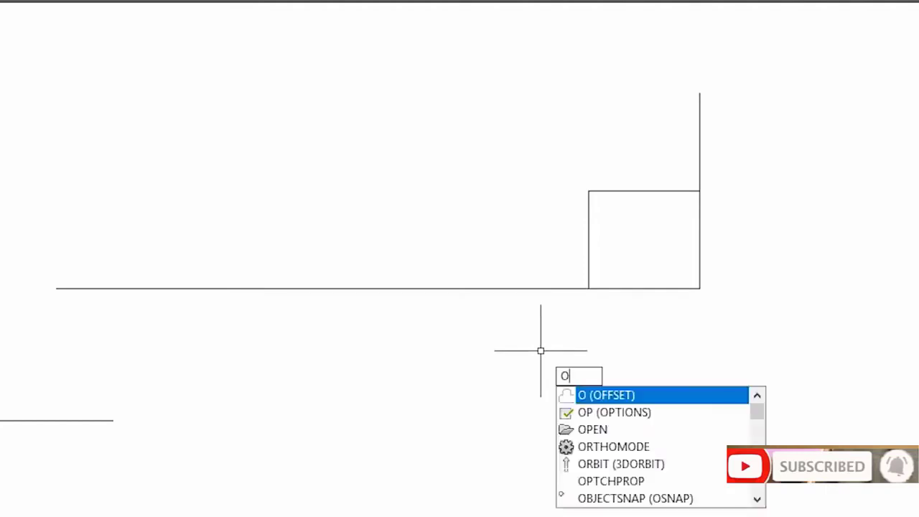
key(Return)
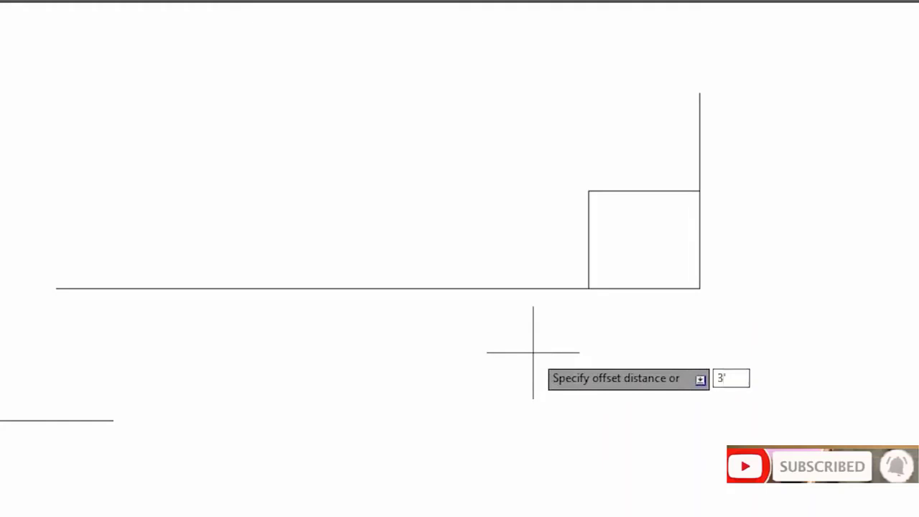
text(3')
key(Return)
click(588, 222)
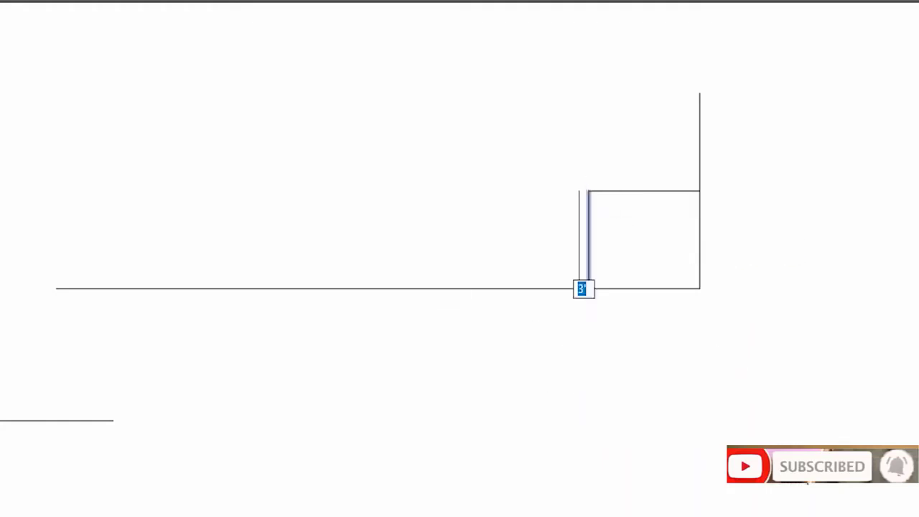
click(301, 267)
click(357, 258)
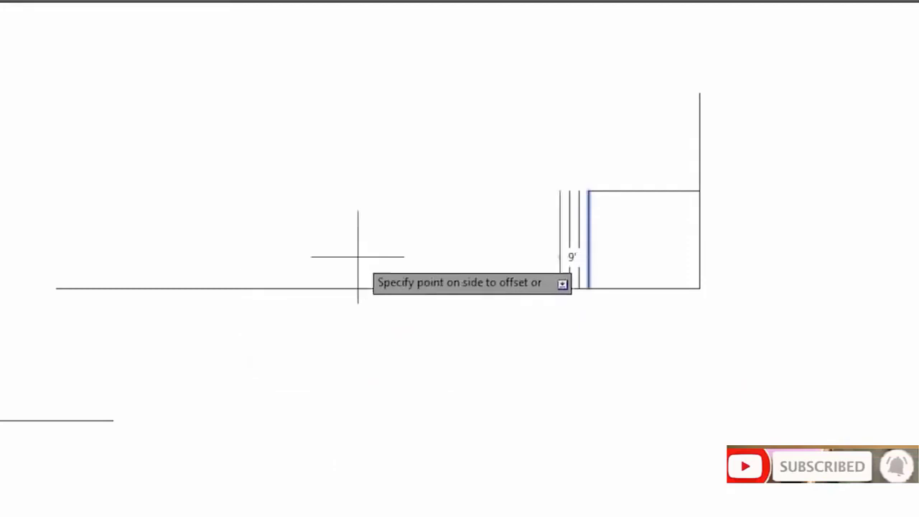
click(357, 257)
key(Escape)
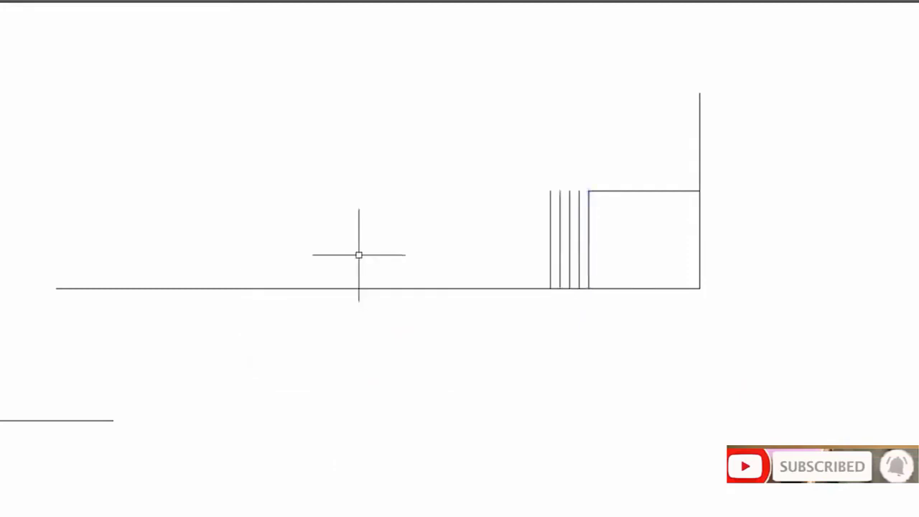
Step: Delete the four offset copies beside the short vertical line
scroll(634, 207, up, 6)
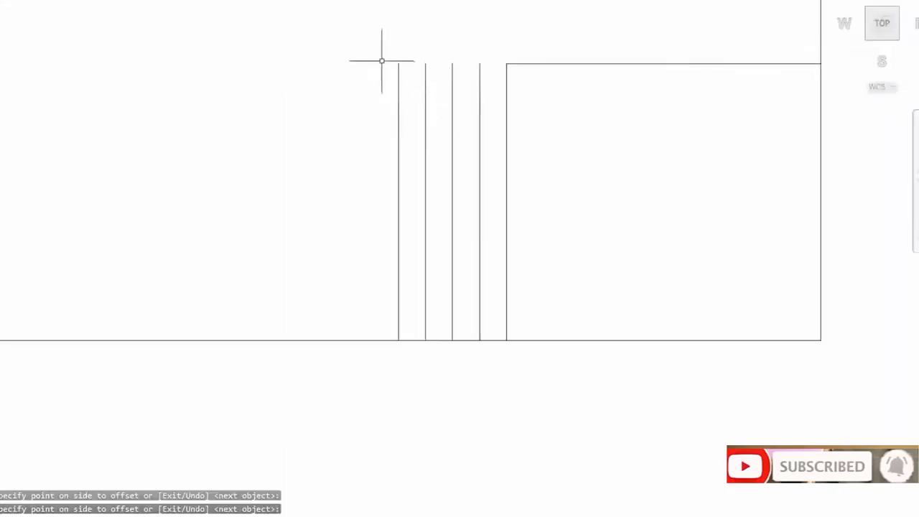
click(381, 61)
key(Escape)
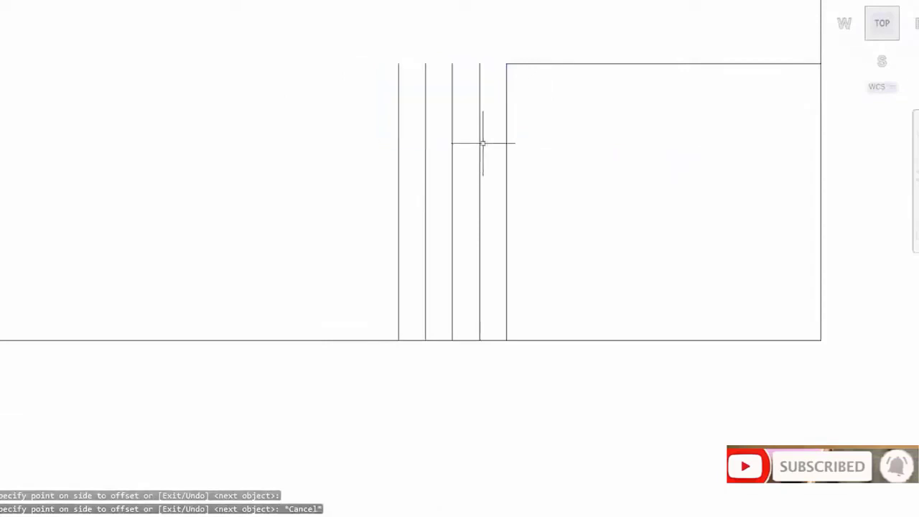
click(490, 53)
click(373, 96)
key(Delete)
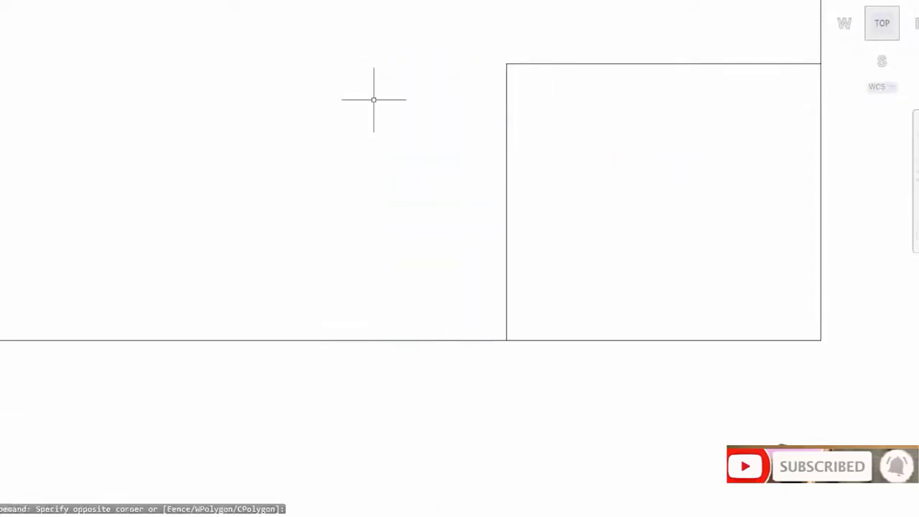
Step: Draw a rectangle leftward from the small box's upper-left corner down to the long horizontal line
scroll(377, 107, down, 4)
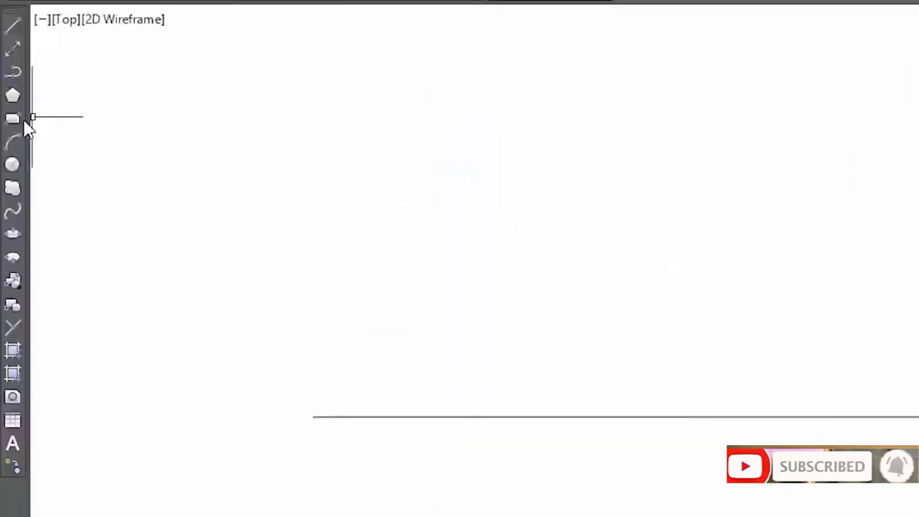
click(13, 118)
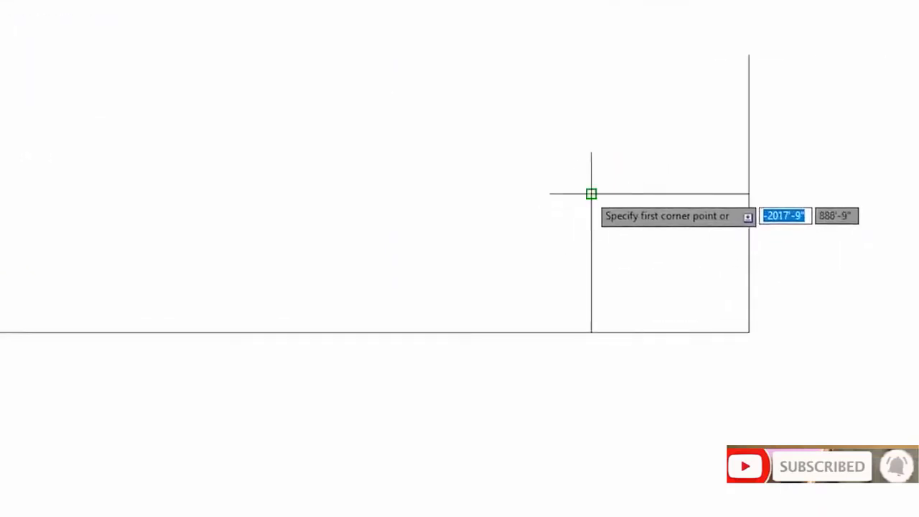
click(590, 193)
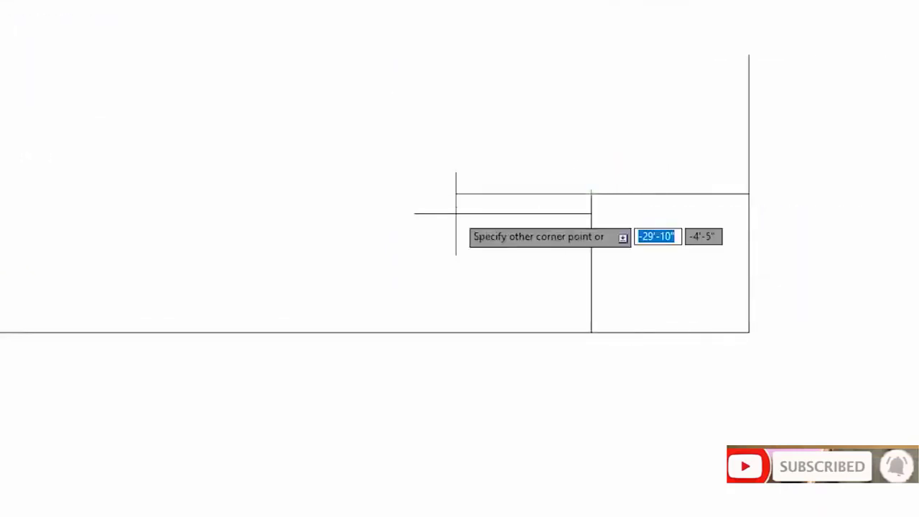
click(448, 333)
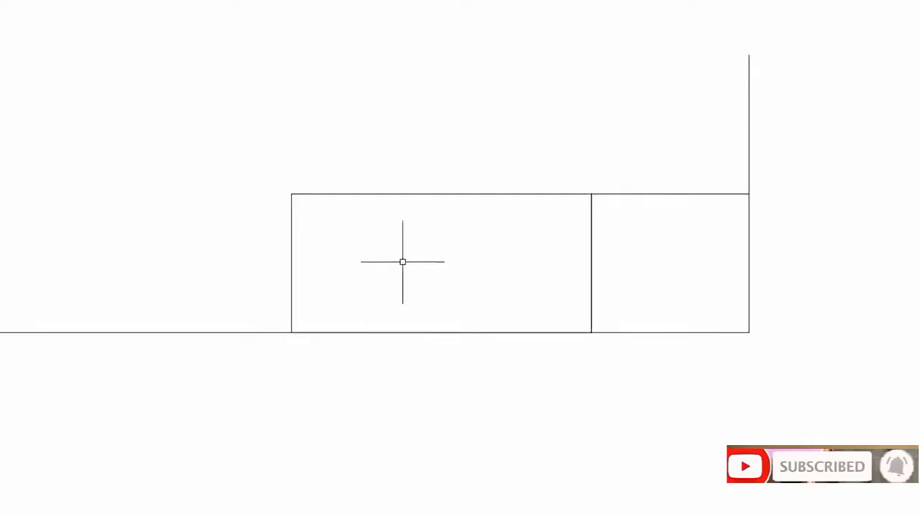
Step: Draw a vertical line through the middle of the new rectangle, extending past its upper and lower edges
key(Return)
click(445, 173)
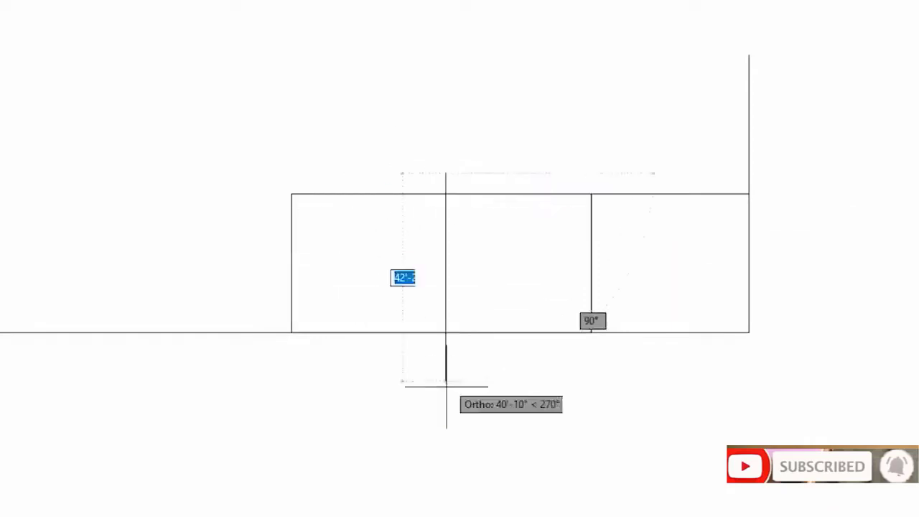
click(445, 393)
key(Return)
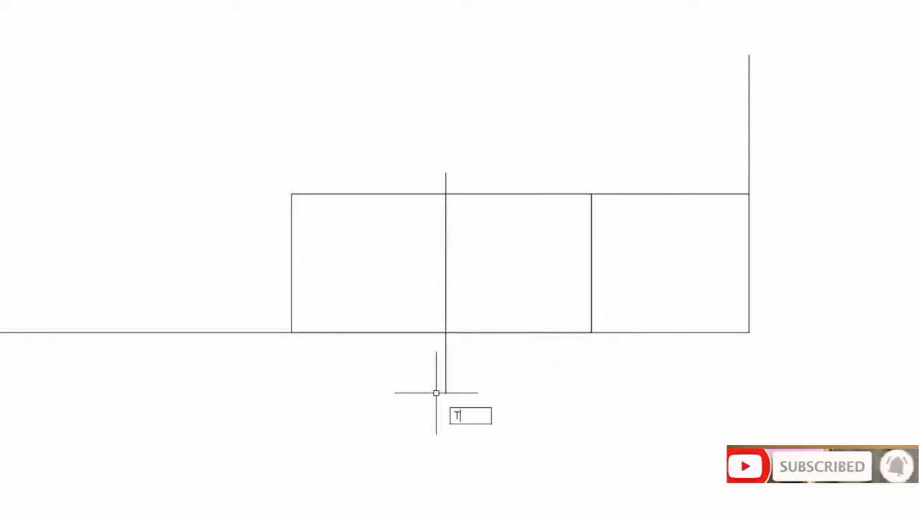
Step: Trim the dividing line's ends that project above and below the rectangle
text(TR)
key(Return)
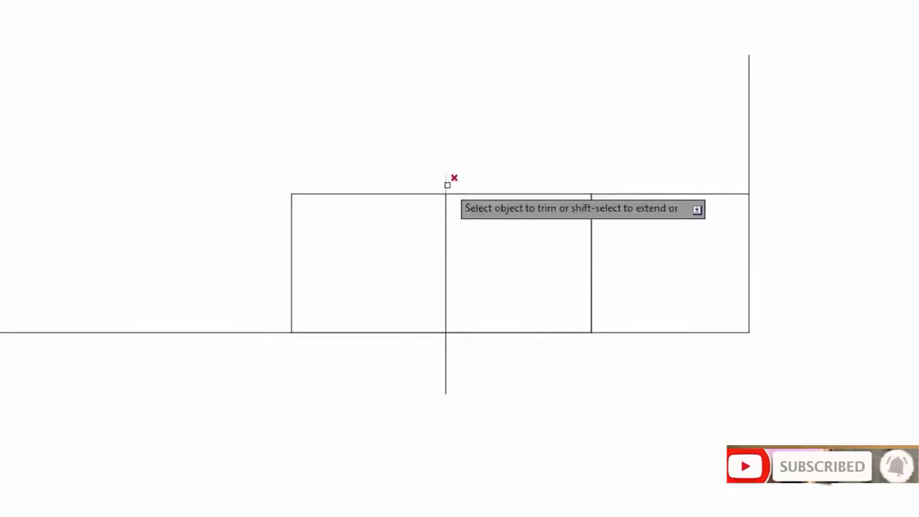
click(446, 184)
click(445, 357)
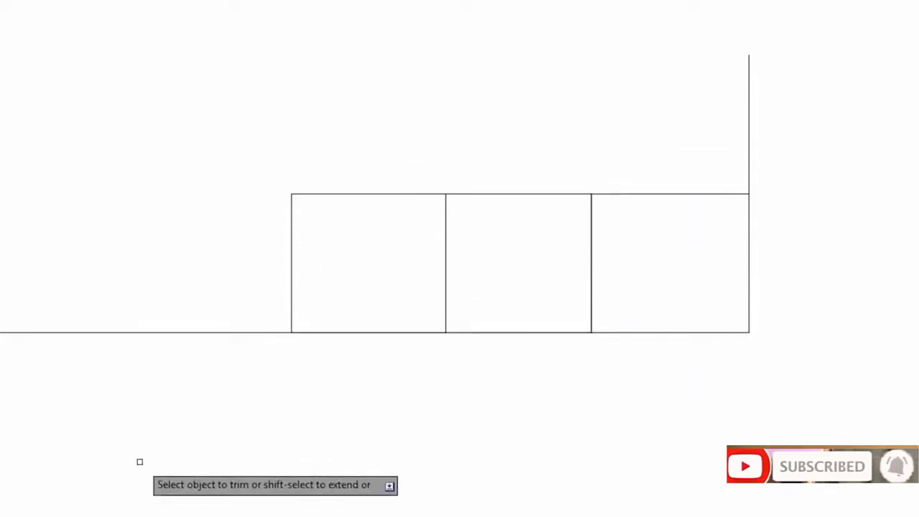
key(Escape)
Step: Start a new line in the empty area below the long horizontal line
middle_drag(139, 461, 245, 328)
text(L)
key(Return)
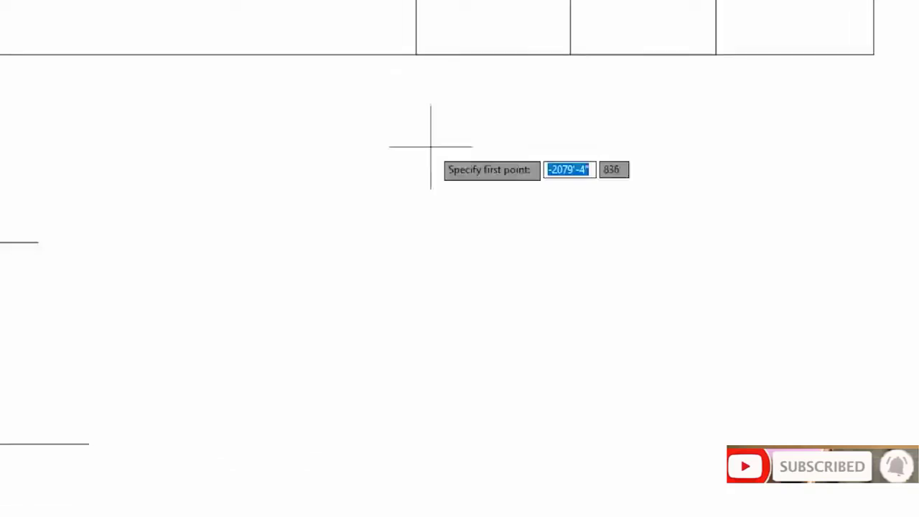